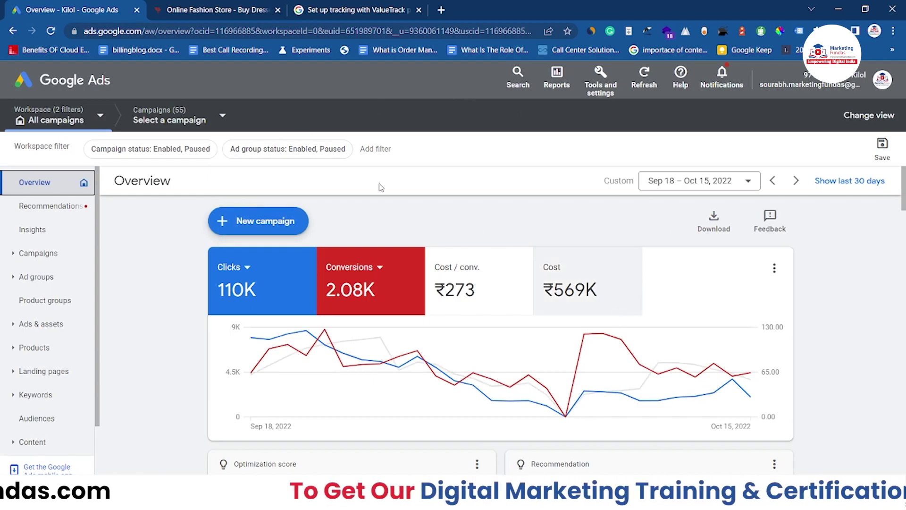
# - Switch to the Kilol online store website and highlight the domain ending in its address
pyautogui.click(193, 13)
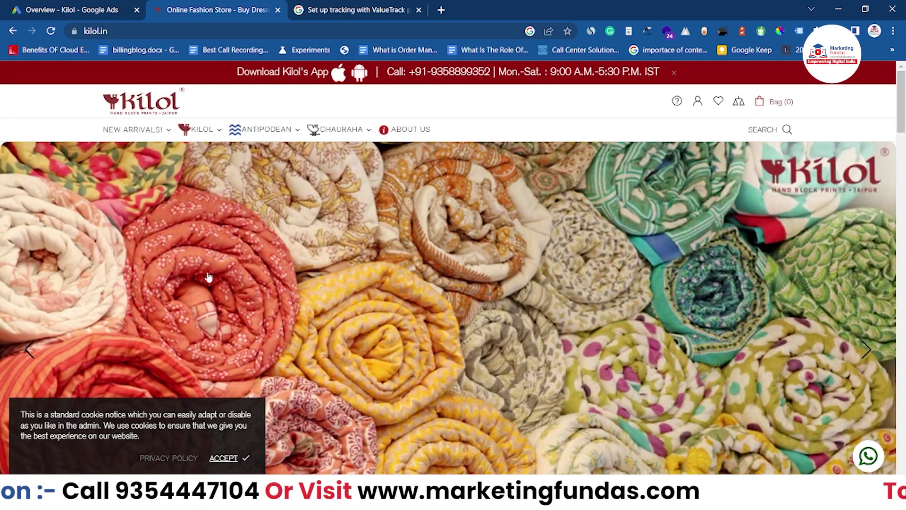
pyautogui.click(116, 28)
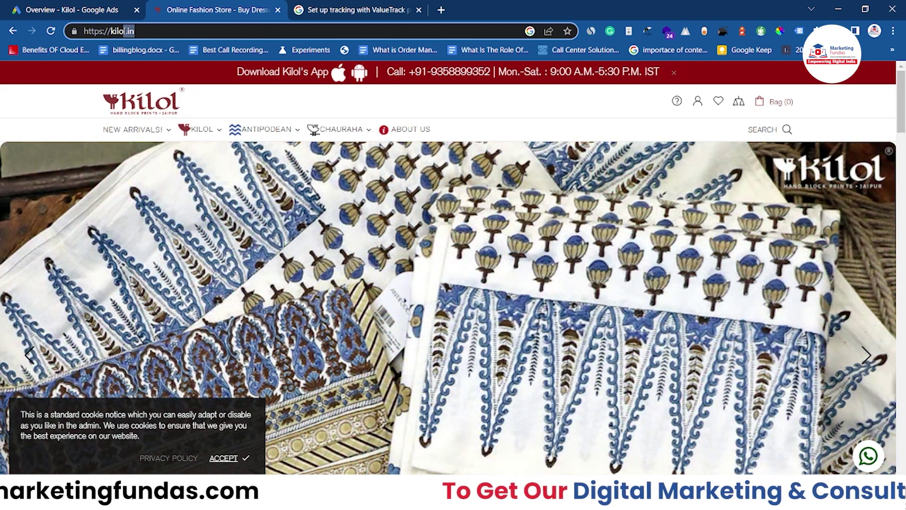
pyautogui.doubleClick(128, 32)
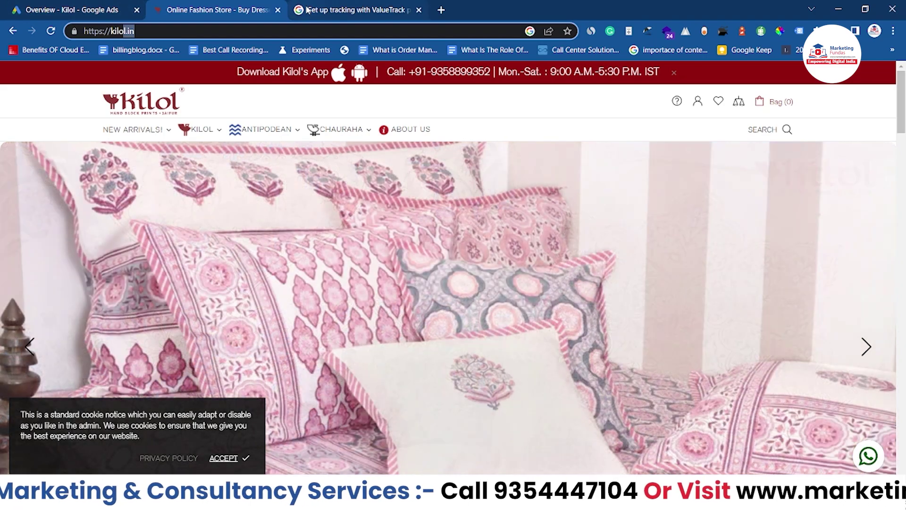
# - Open the help article on setting up tracking with ValueTrack parameters and read through how it works and the setup instructions
pyautogui.click(306, 10)
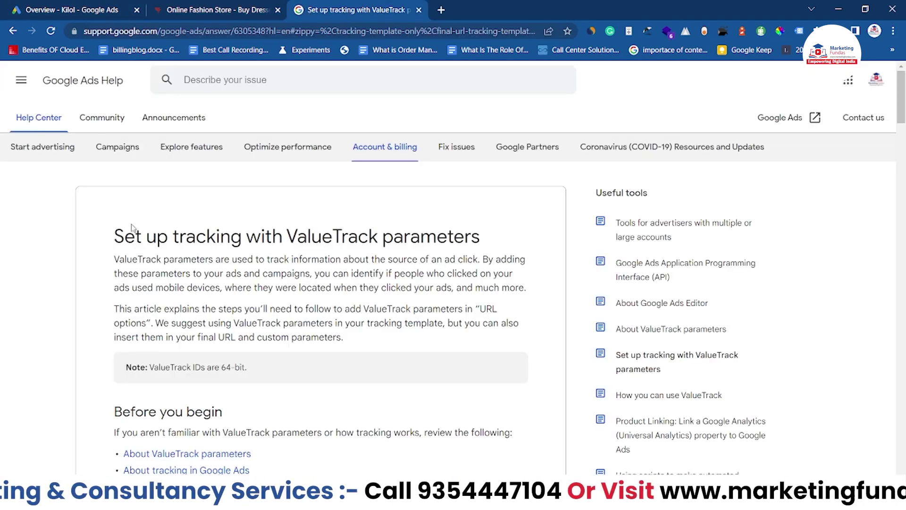
pyautogui.moveTo(116, 231); pyautogui.dragTo(261, 236)
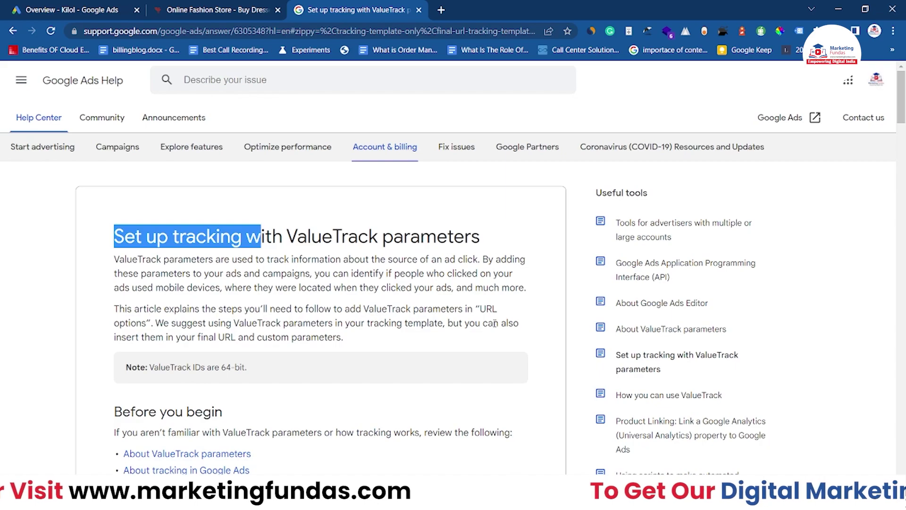
pyautogui.scroll(-1, 494, 323)
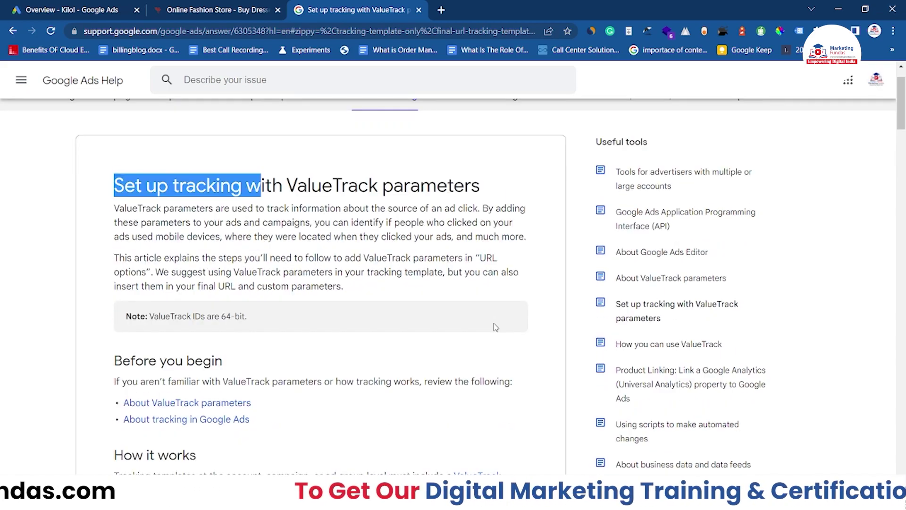
pyautogui.scroll(-5, 495, 327)
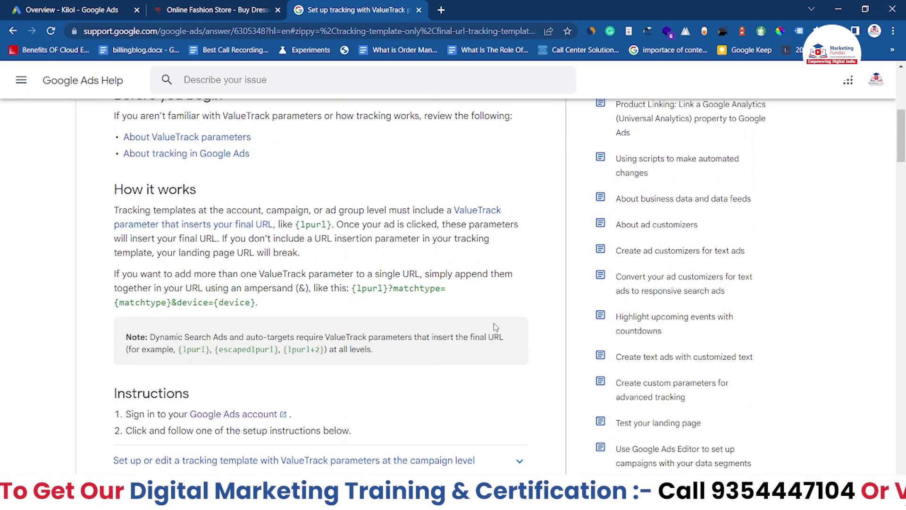
pyautogui.scroll(-6, 503, 324)
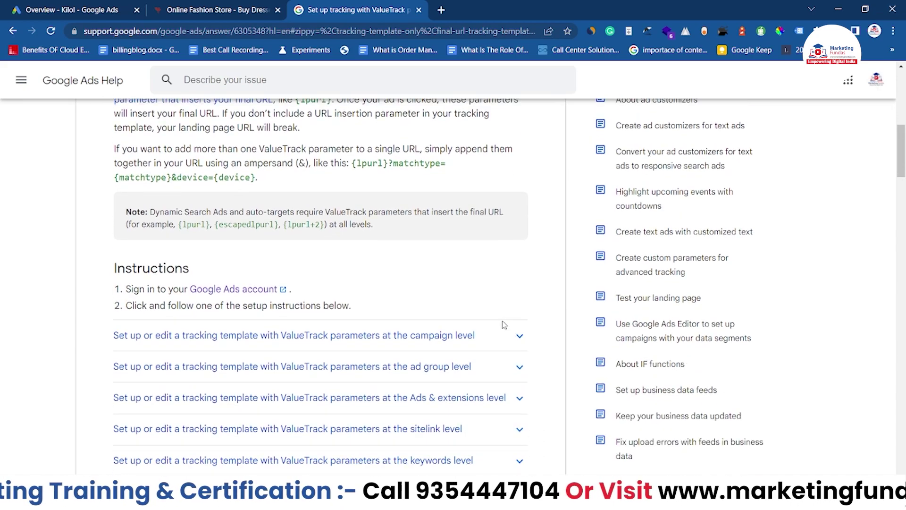
pyautogui.scroll(-4, 268, 435)
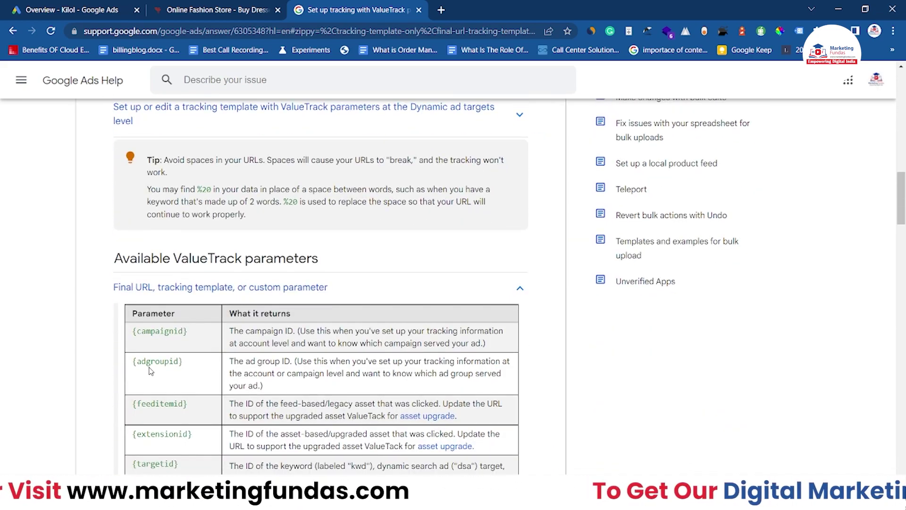
# - Examine the table of available ValueTrack parameters and highlight the {campaignid} parameter
pyautogui.scroll(-3, 148, 370)
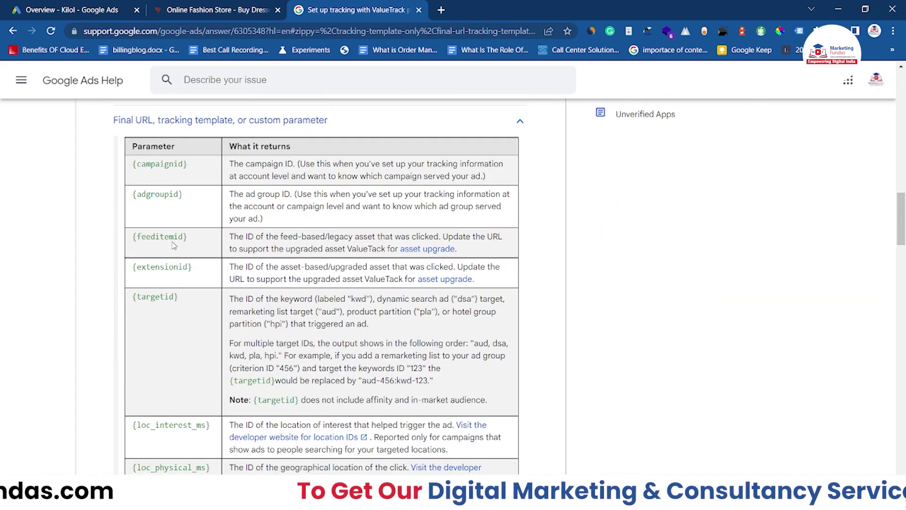
pyautogui.scroll(-1, 171, 310)
pyautogui.scroll(-3, 171, 310)
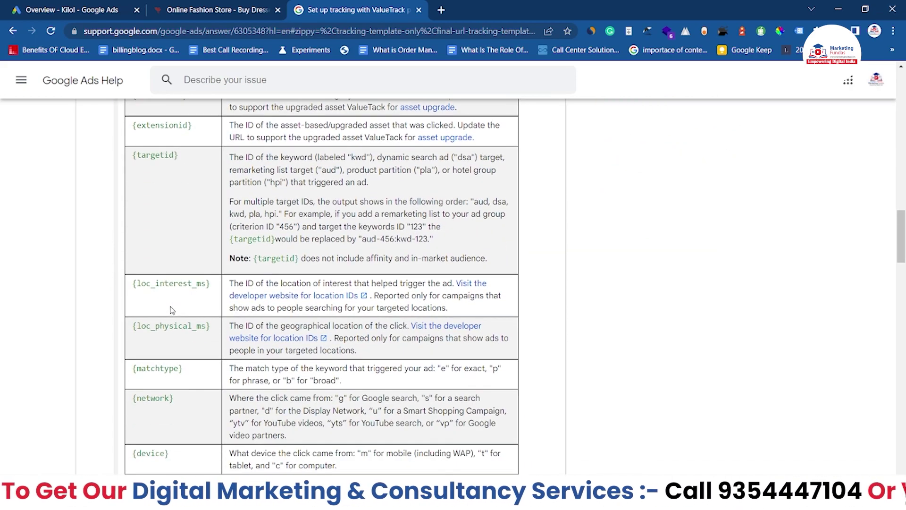
pyautogui.scroll(5, 171, 310)
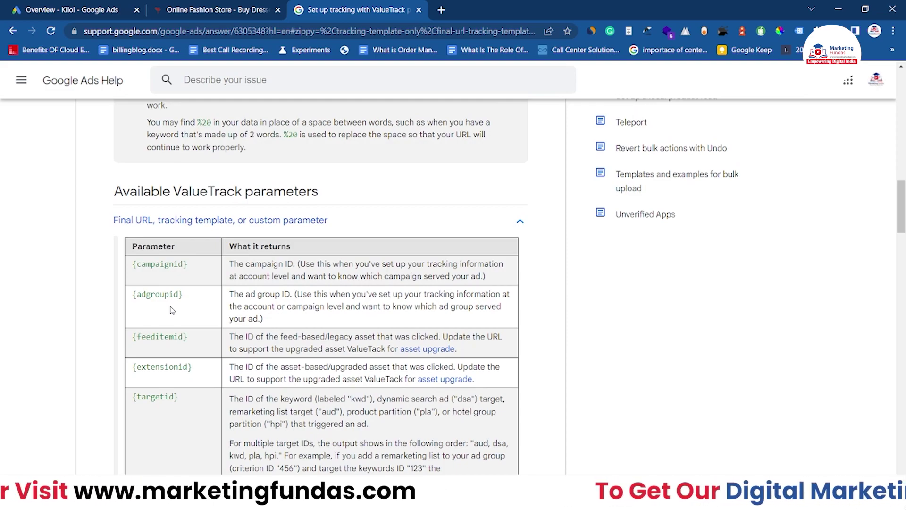
pyautogui.scroll(-7, 172, 310)
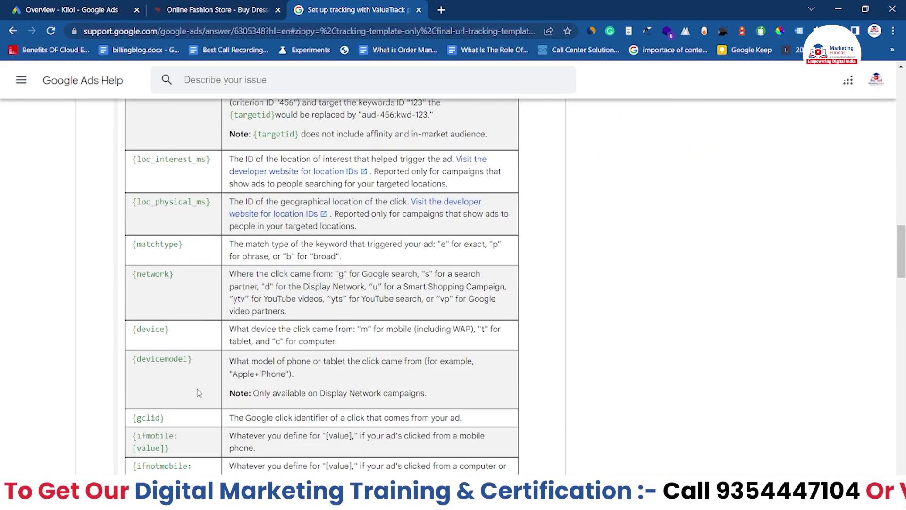
pyautogui.scroll(-3, 197, 382)
pyautogui.scroll(4, 199, 384)
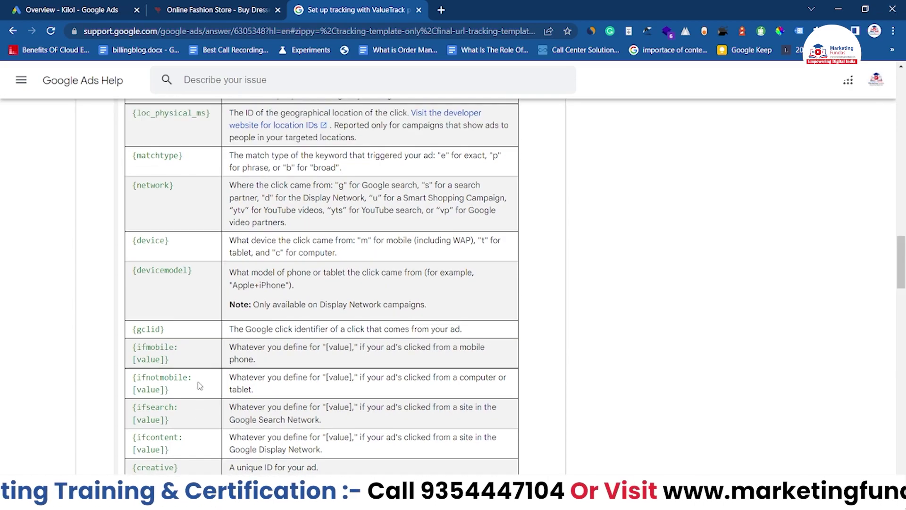
pyautogui.scroll(4, 199, 385)
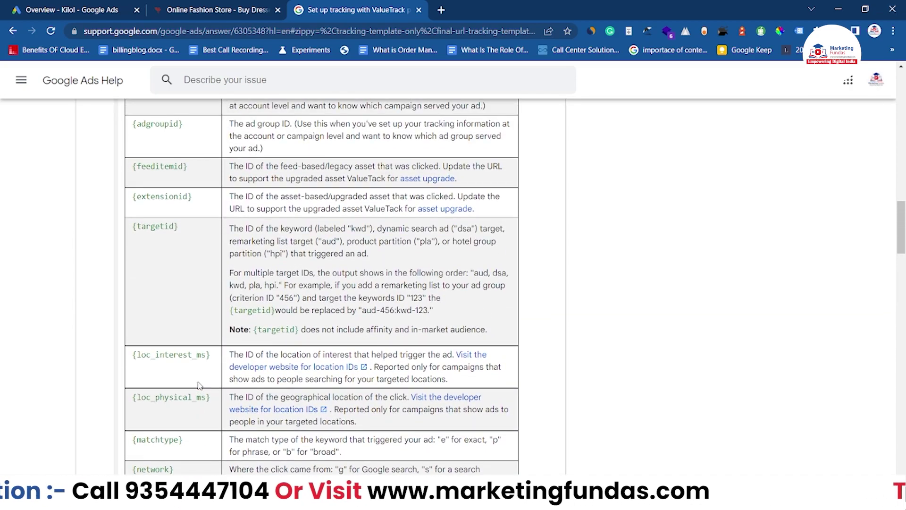
pyautogui.scroll(5, 198, 384)
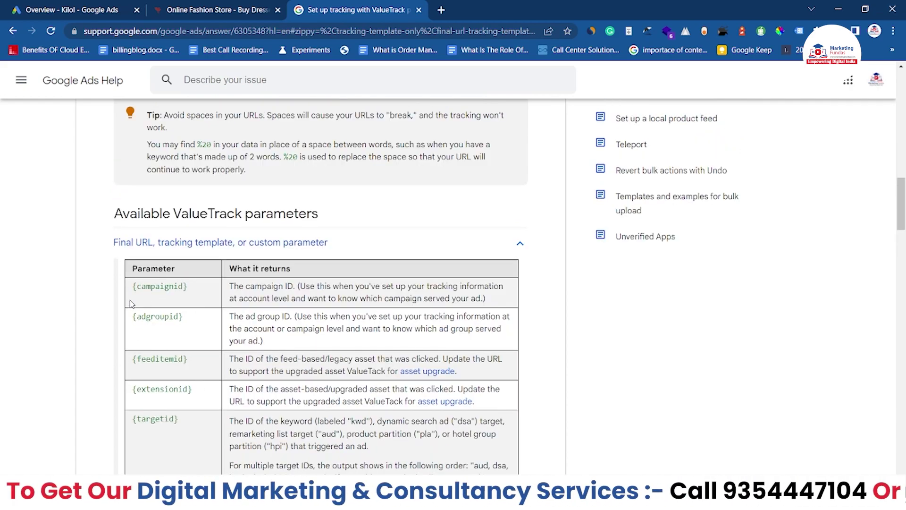
pyautogui.moveTo(133, 287); pyautogui.dragTo(191, 291)
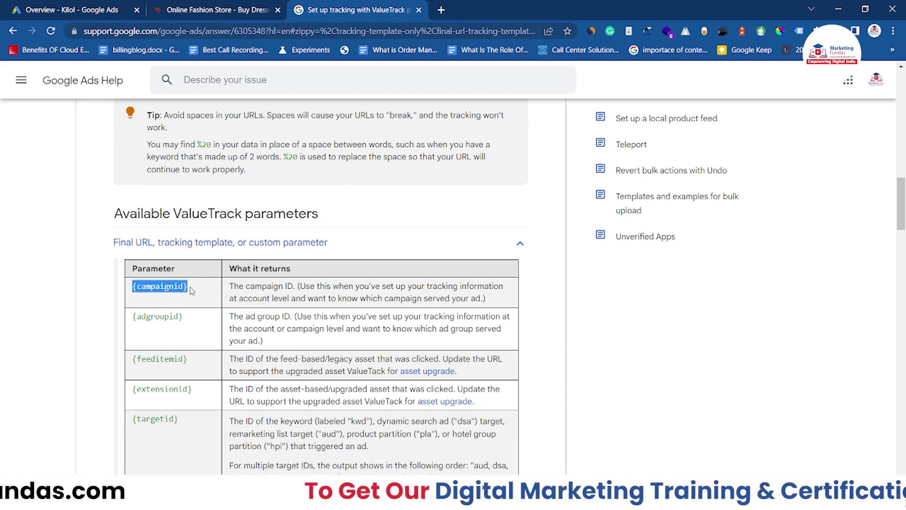
# - Return to Google Ads, open the account settings and expand the Tracking section
pyautogui.click(65, 6)
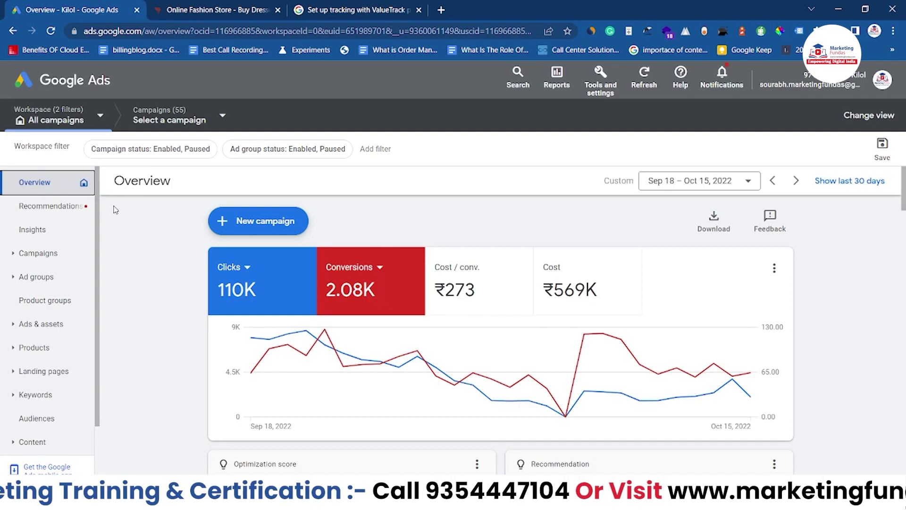
pyautogui.scroll(-3, 47, 319)
pyautogui.click(20, 399)
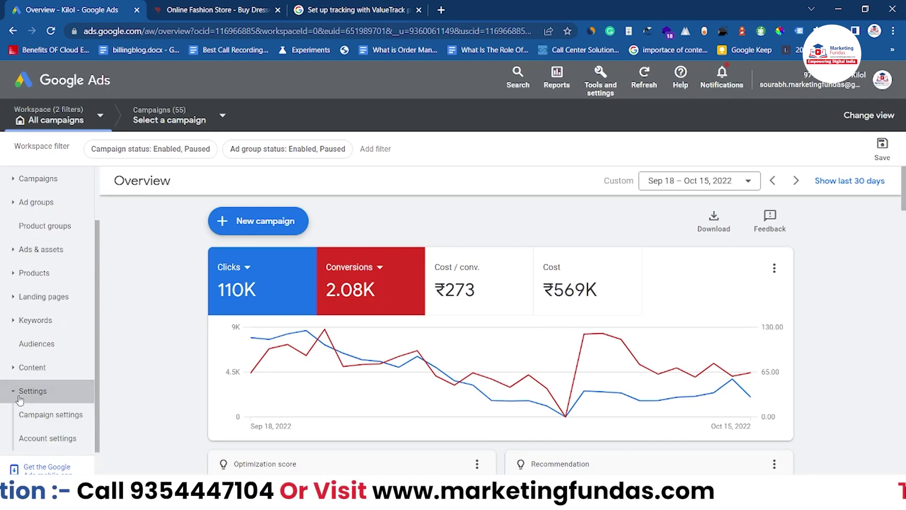
pyautogui.click(28, 414)
pyautogui.click(29, 391)
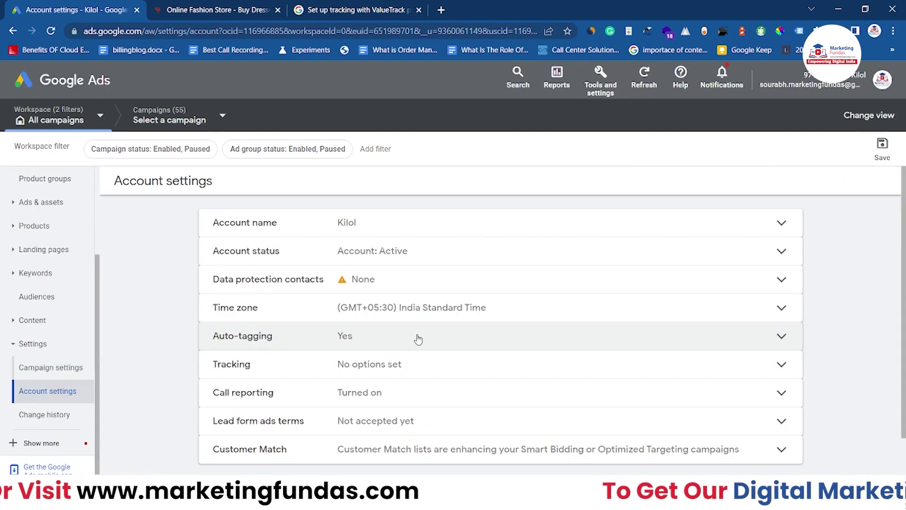
pyautogui.scroll(-1, 418, 339)
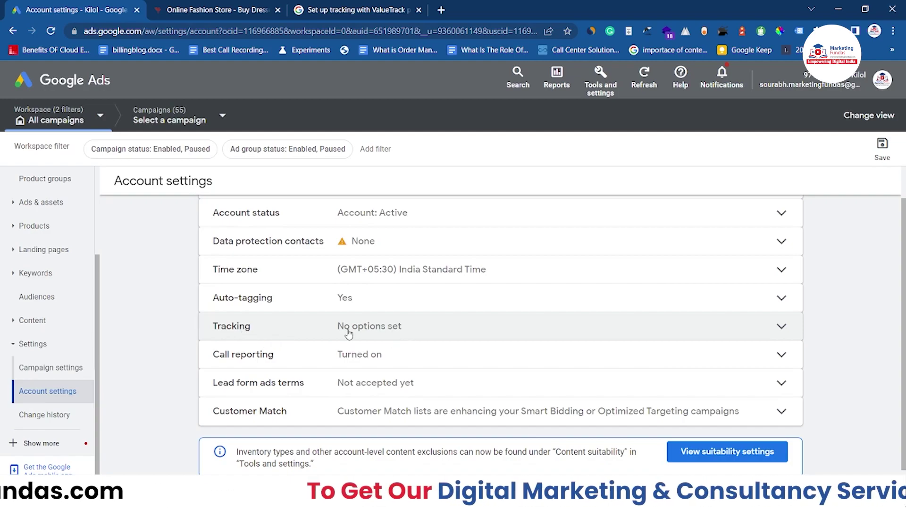
pyautogui.click(435, 327)
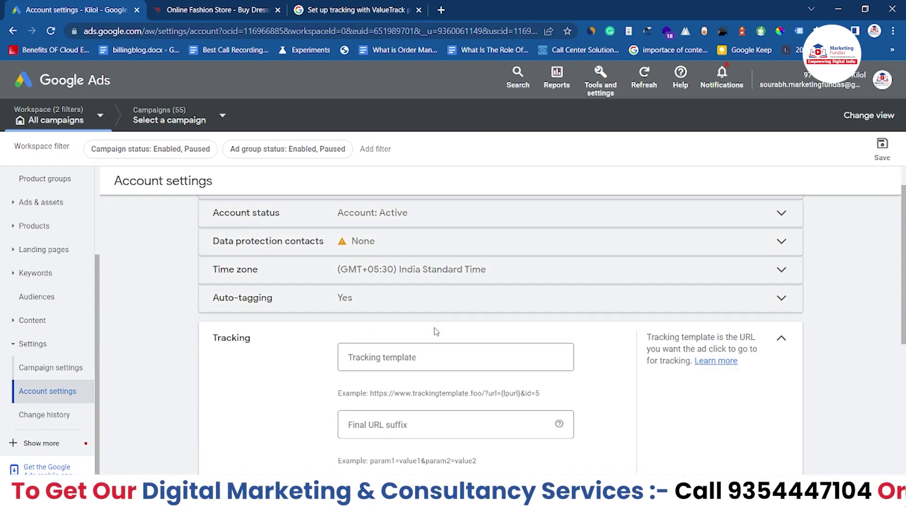
# - Examine the example tracking template URL, highlighting its base address and the ?url={lpurl}&id=5 part
pyautogui.click(438, 267)
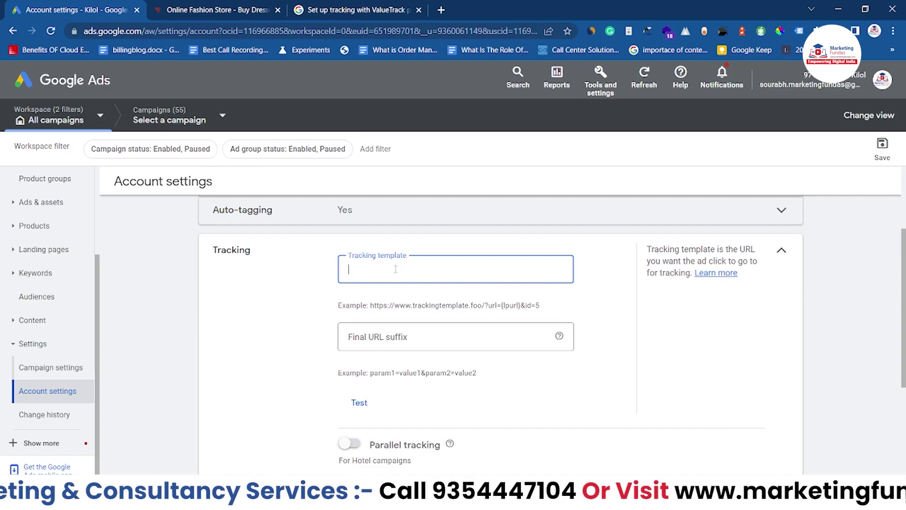
pyautogui.write('{')
pyautogui.moveTo(340, 303); pyautogui.dragTo(526, 306)
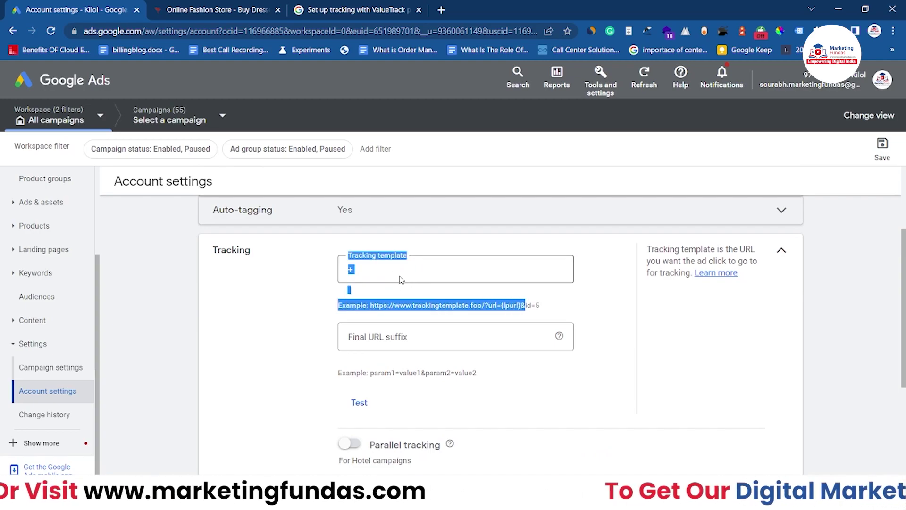
pyautogui.click(380, 281)
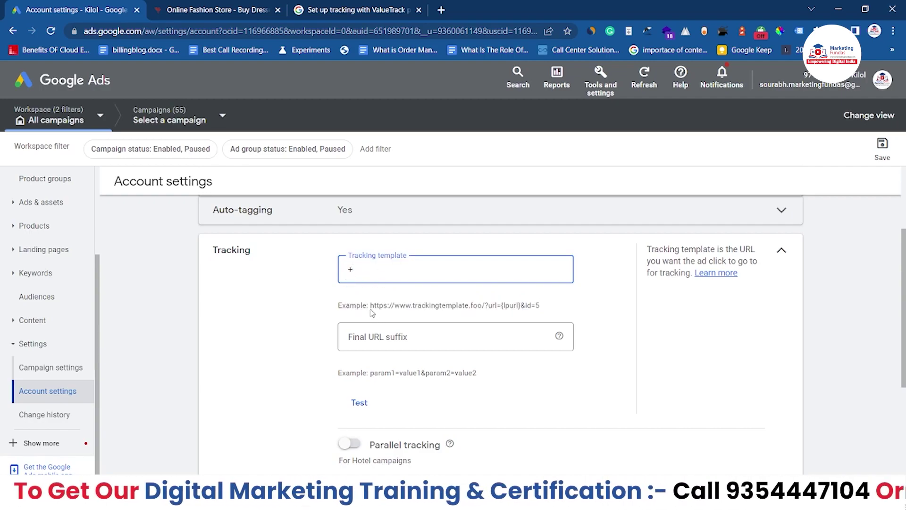
pyautogui.moveTo(369, 306); pyautogui.dragTo(482, 309)
pyautogui.click(484, 308)
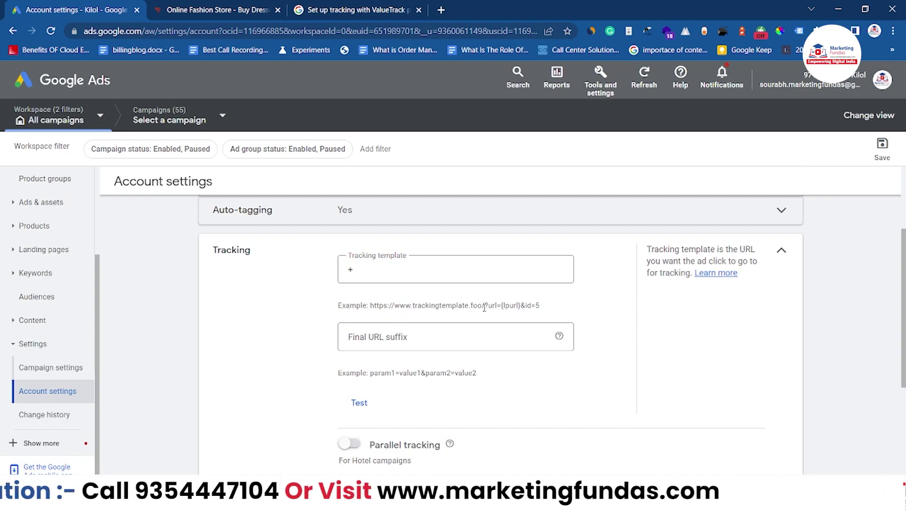
pyautogui.moveTo(486, 308); pyautogui.dragTo(542, 314)
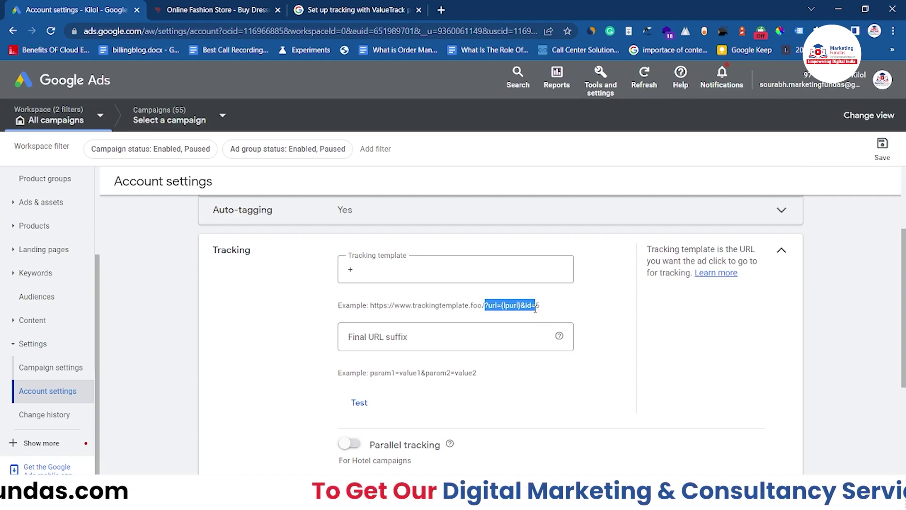
# - Set the tracking template to ?url={ipurl}&device={device} and highlight its device parameter
pyautogui.click(398, 273)
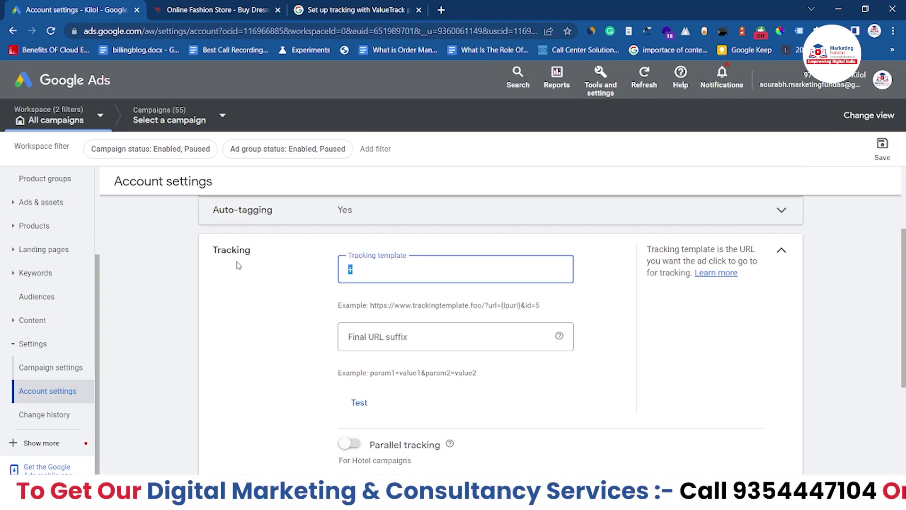
pyautogui.write('?url={lpurl}&device={device}')
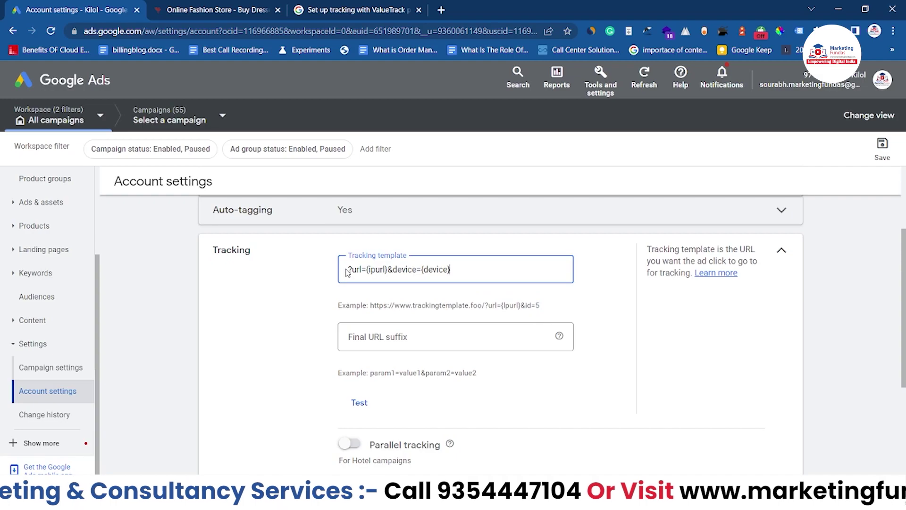
pyautogui.moveTo(348, 270); pyautogui.dragTo(394, 270)
pyautogui.click(457, 271)
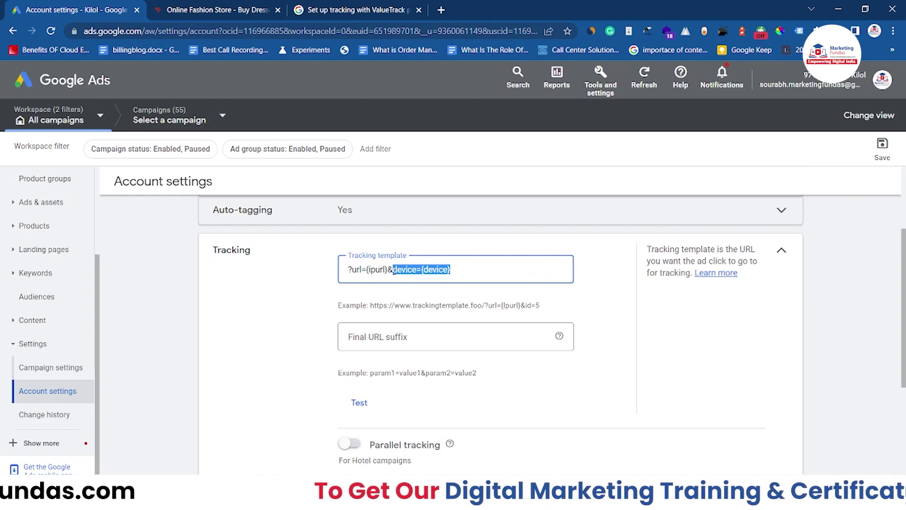
pyautogui.click(349, 269)
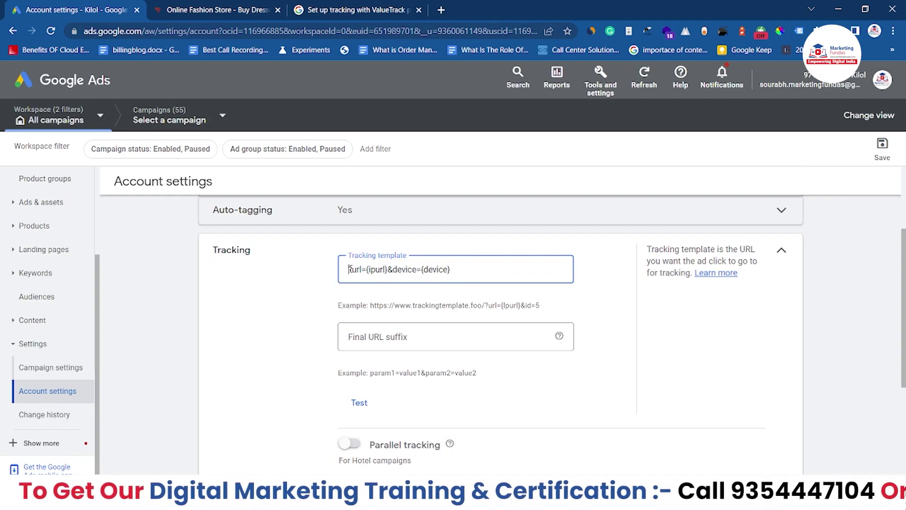
pyautogui.write('{')
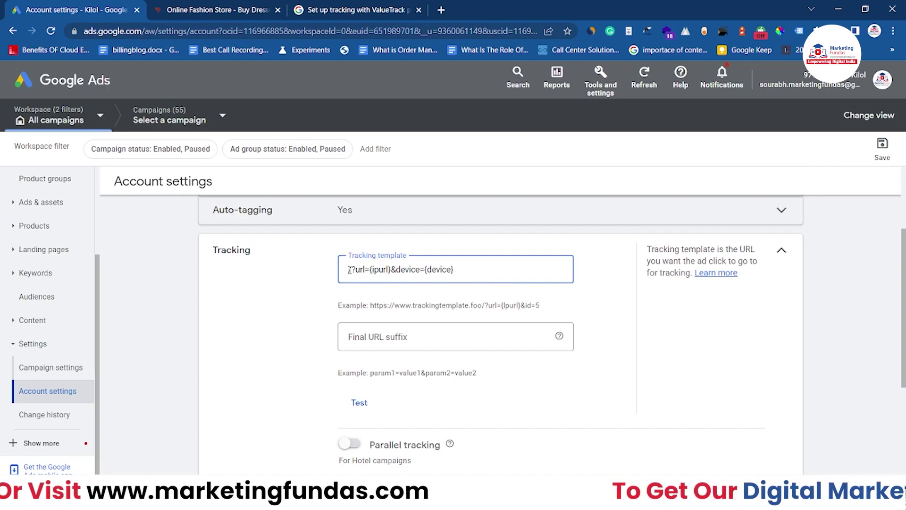
pyautogui.click(175, 5)
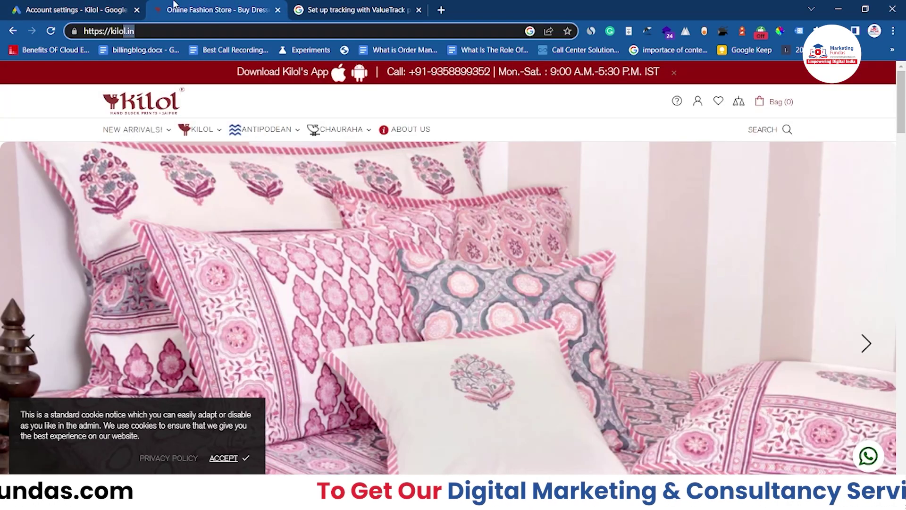
pyautogui.click(75, 9)
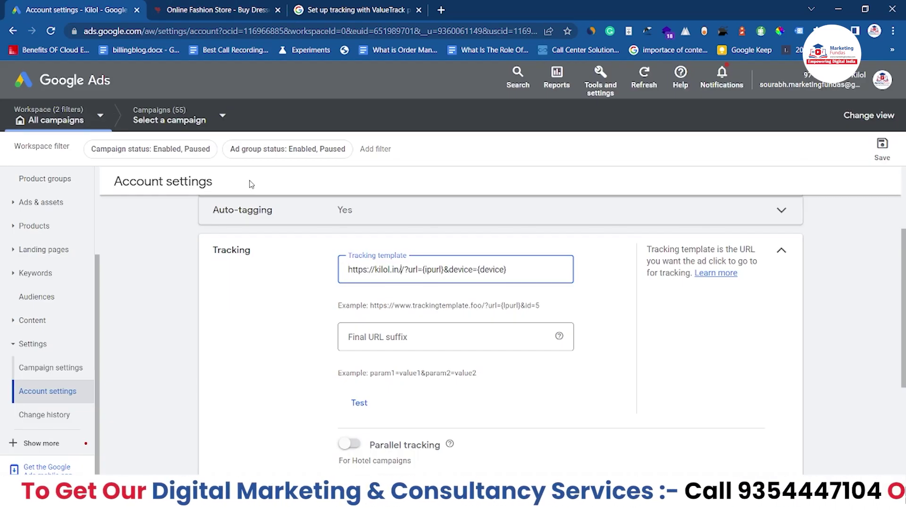
pyautogui.moveTo(507, 270); pyautogui.dragTo(334, 267)
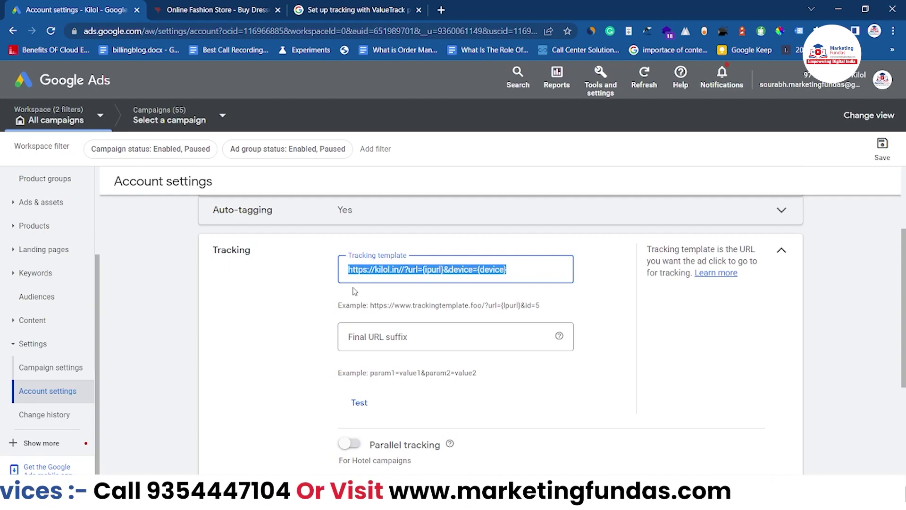
pyautogui.click(357, 337)
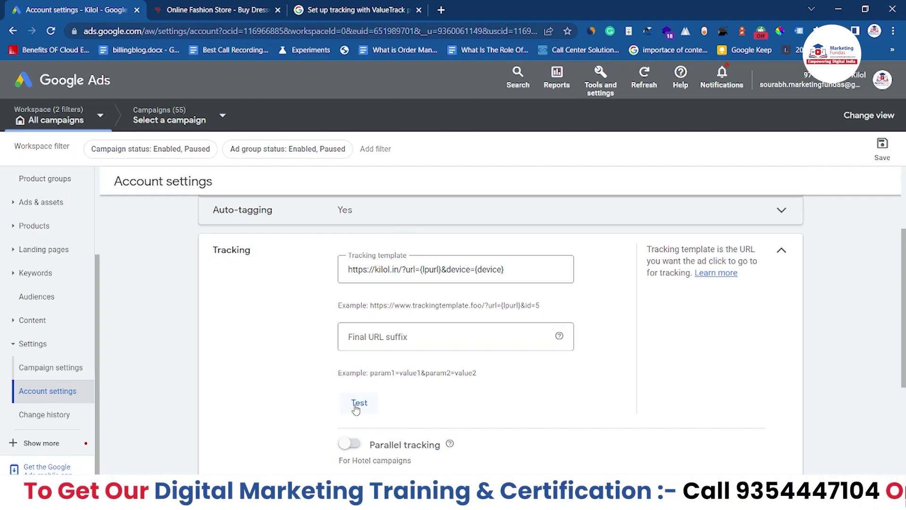
pyautogui.click(358, 404)
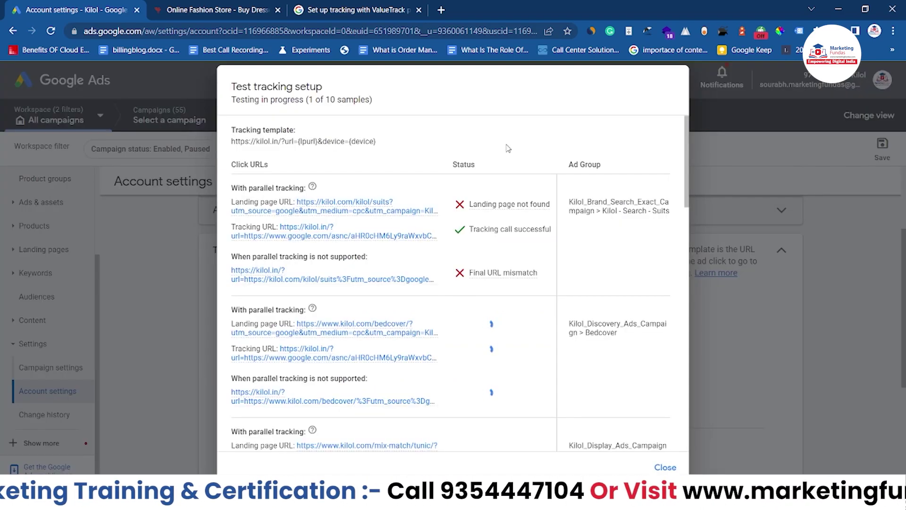
pyautogui.scroll(-1, 502, 171)
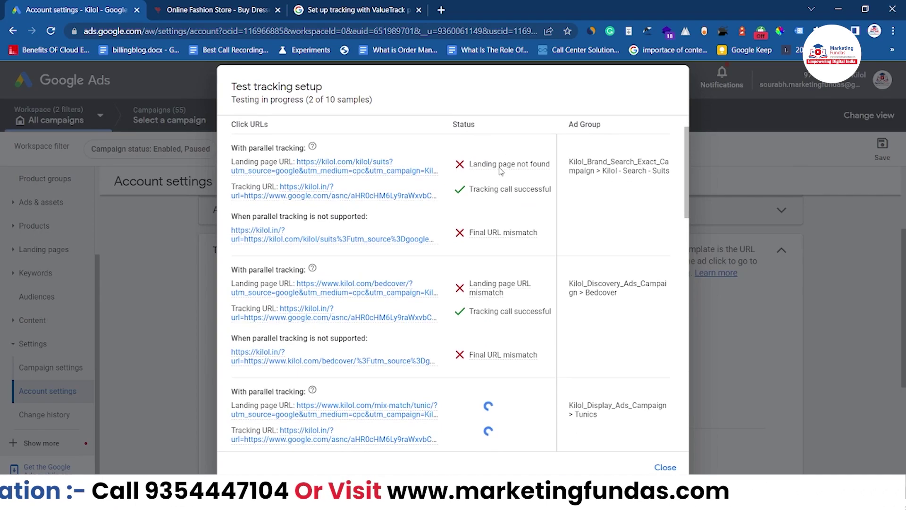
pyautogui.scroll(1, 502, 171)
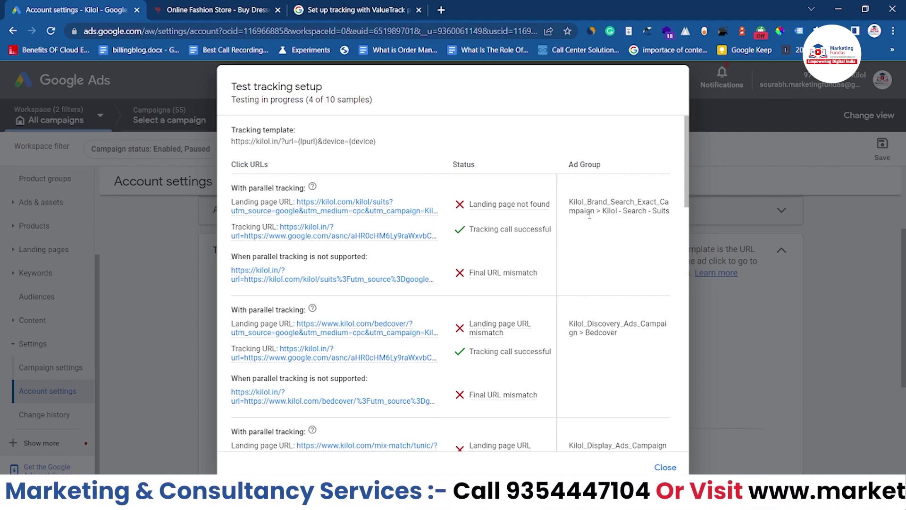
pyautogui.scroll(-1, 528, 238)
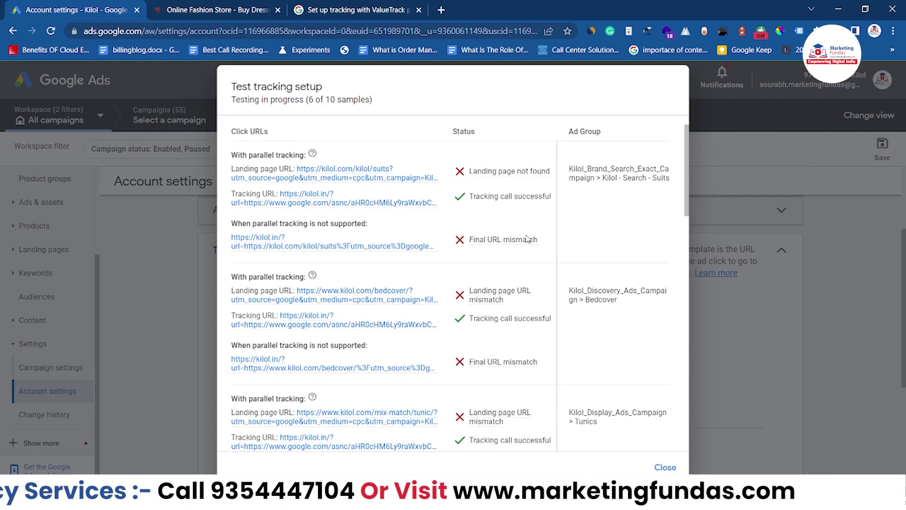
pyautogui.scroll(-3, 482, 283)
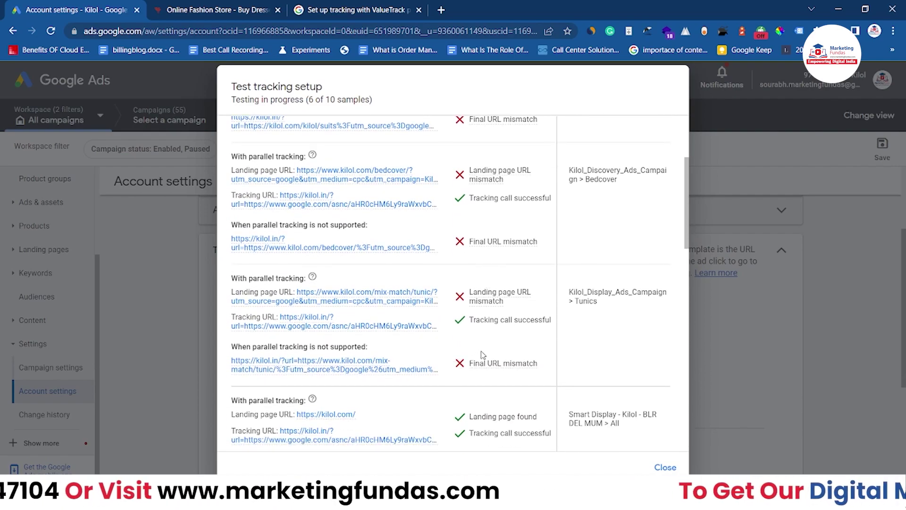
pyautogui.scroll(4, 483, 355)
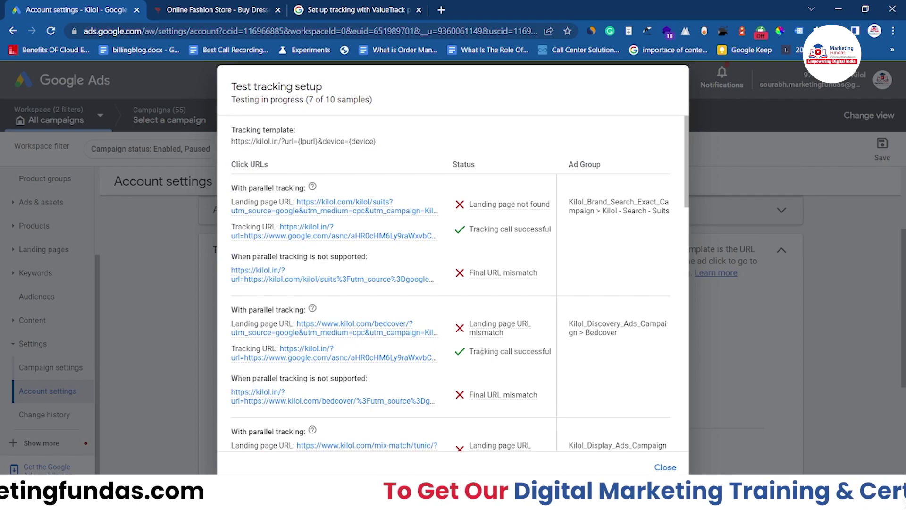
pyautogui.moveTo(493, 396)
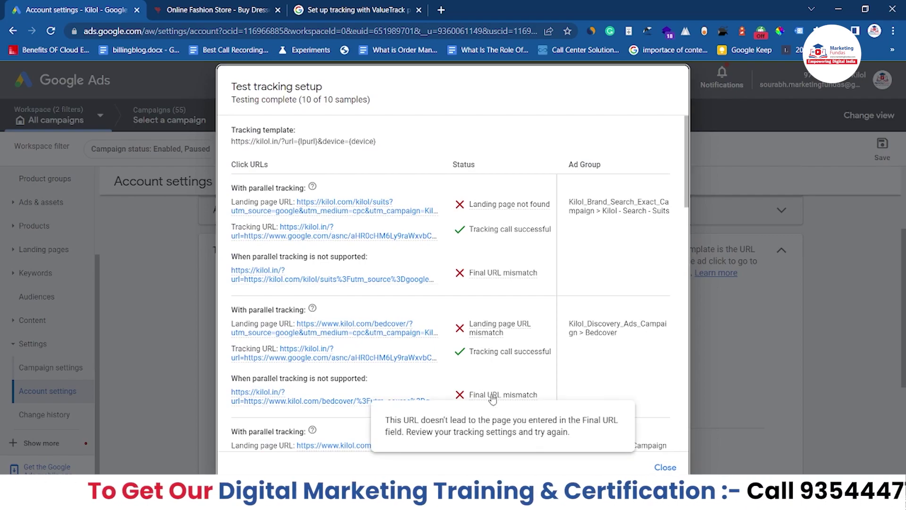
pyautogui.scroll(-1, 493, 399)
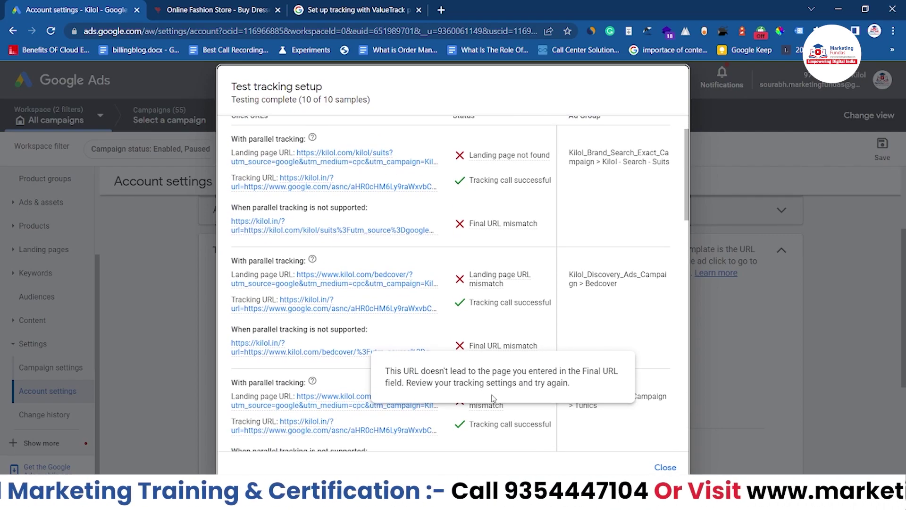
pyautogui.scroll(-5, 560, 282)
pyautogui.scroll(6, 559, 281)
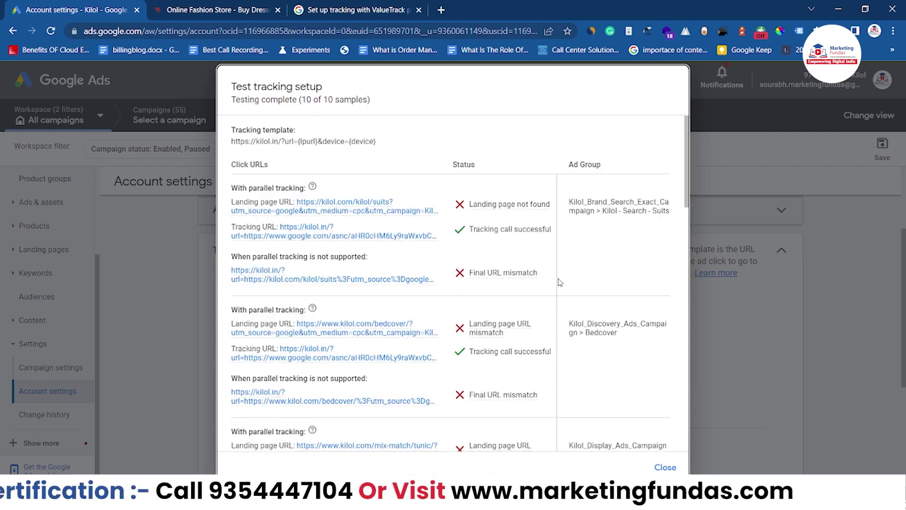
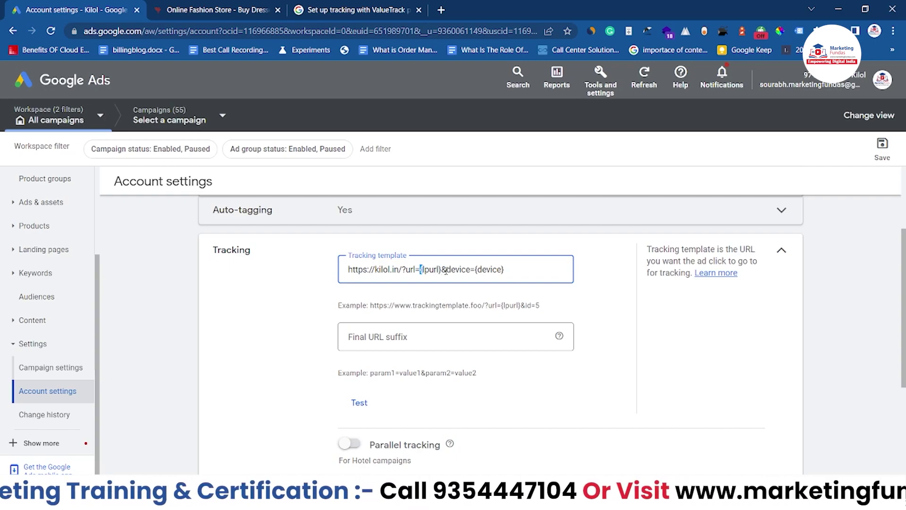
# - Highlight the template's device={device} parameter, switch to the ValueTrack help article and copy {campaignid} from its available parameters table
pyautogui.moveTo(447, 270); pyautogui.dragTo(518, 273)
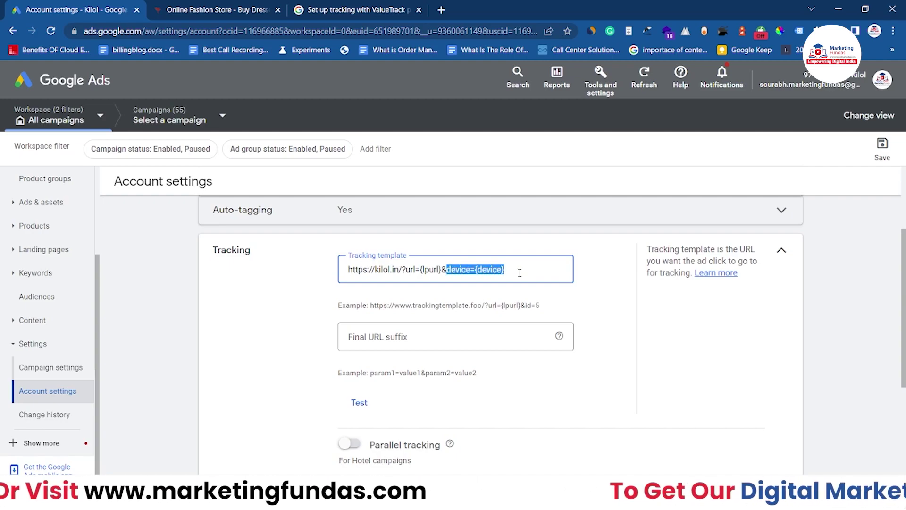
pyautogui.click(355, 9)
pyautogui.scroll(15, 361, 174)
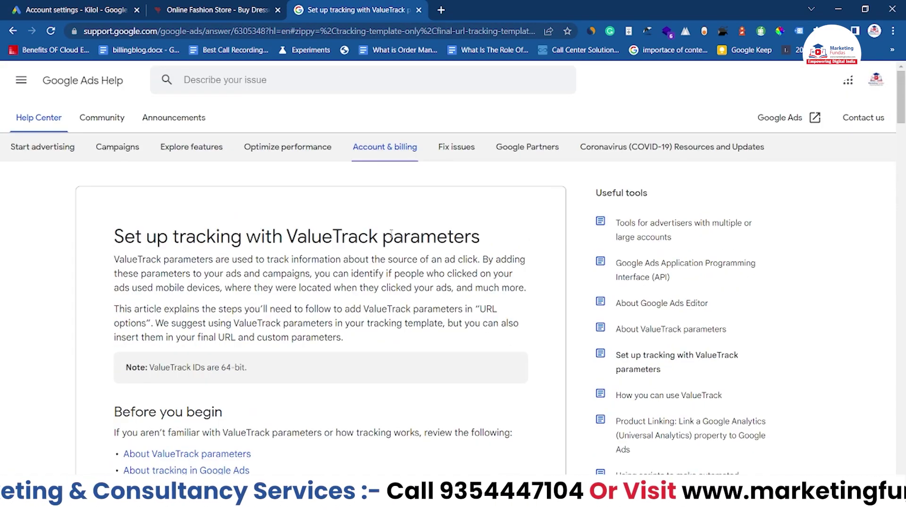
pyautogui.scroll(-12, 496, 277)
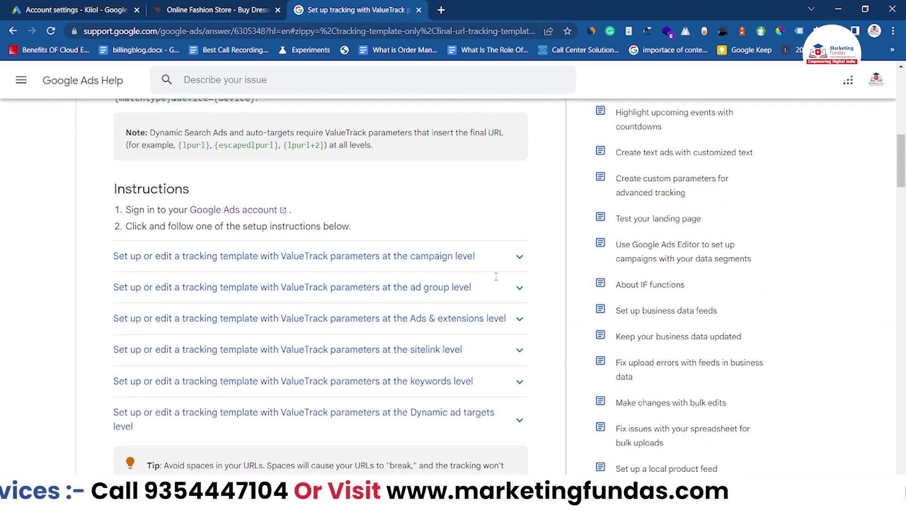
pyautogui.scroll(-10, 496, 277)
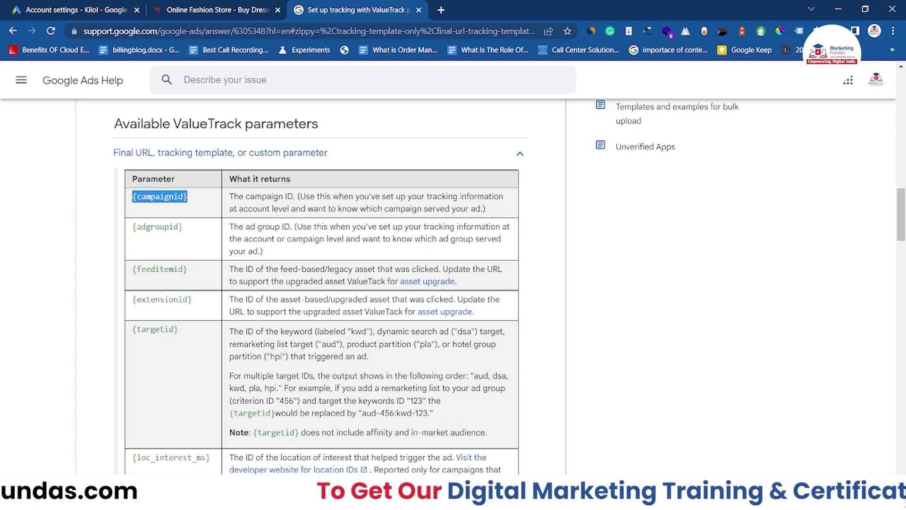
pyautogui.moveTo(134, 179); pyautogui.dragTo(124, 231)
pyautogui.doubleClick(160, 269)
pyautogui.moveTo(188, 197); pyautogui.dragTo(126, 201)
pyautogui.hotkey('ctrl', 'c')
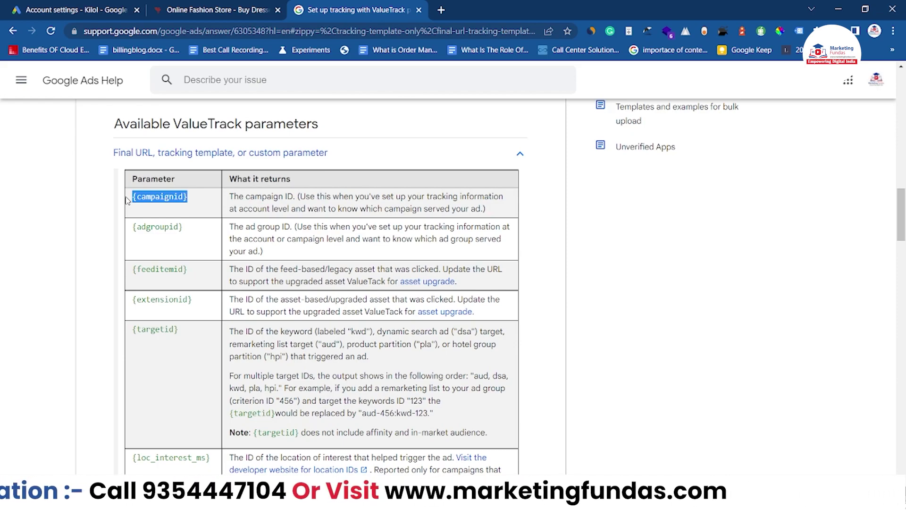
# - Return to the account settings and replace the template's device parameter with campaignid={campaignid}
pyautogui.click(124, 4)
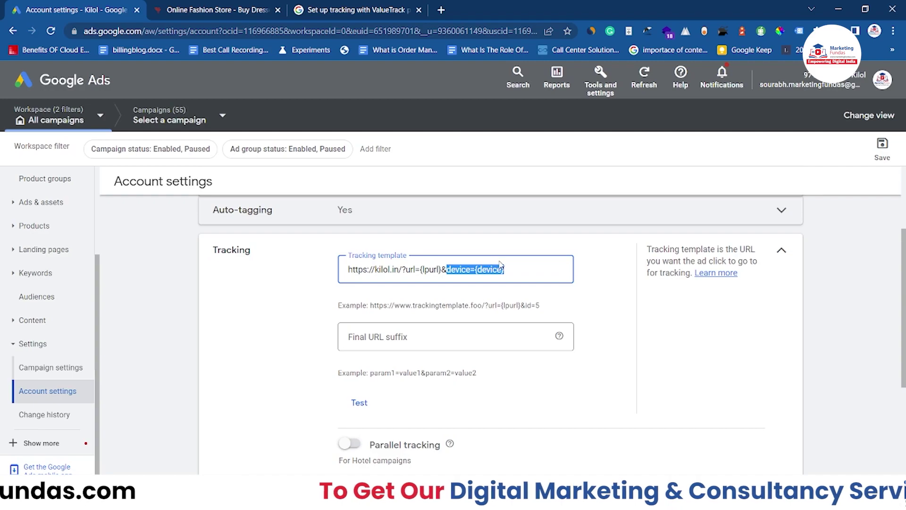
pyautogui.click(449, 271)
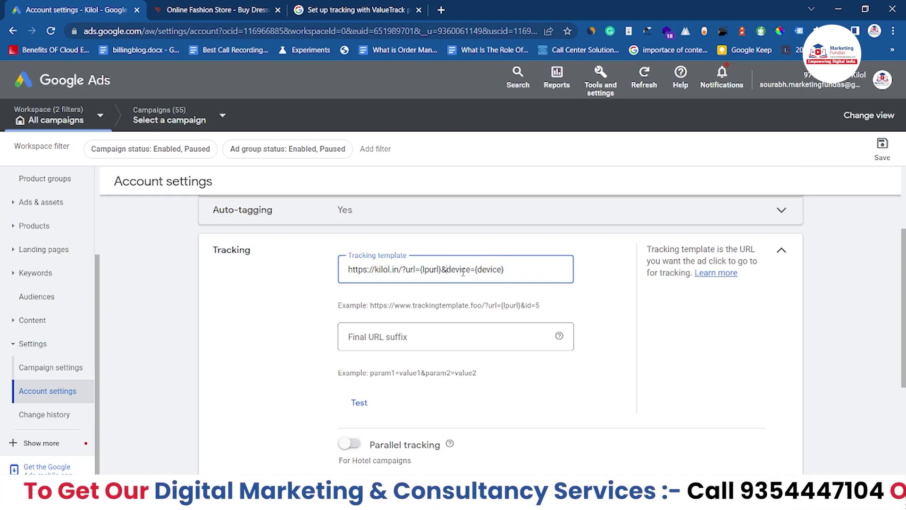
pyautogui.moveTo(475, 269); pyautogui.dragTo(504, 270)
pyautogui.hotkey('ctrl', 'v')
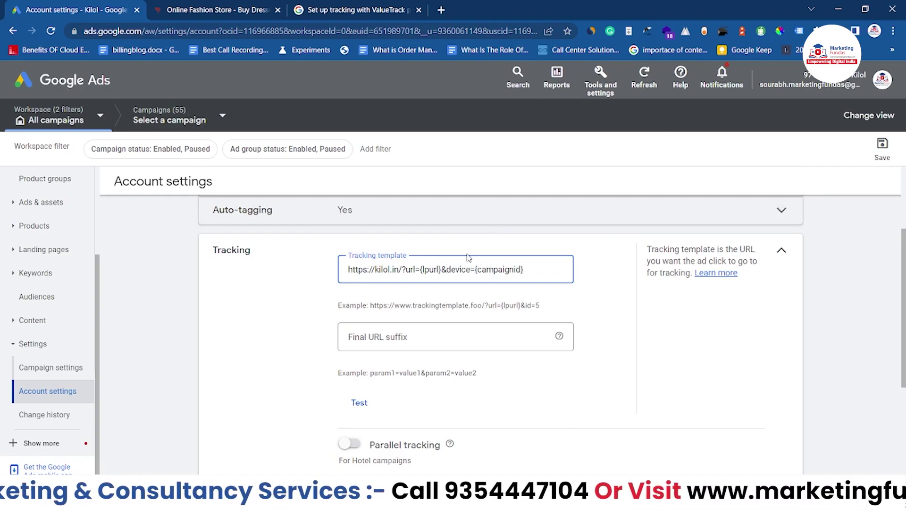
pyautogui.moveTo(447, 269); pyautogui.dragTo(472, 269)
pyautogui.write('campaignid')
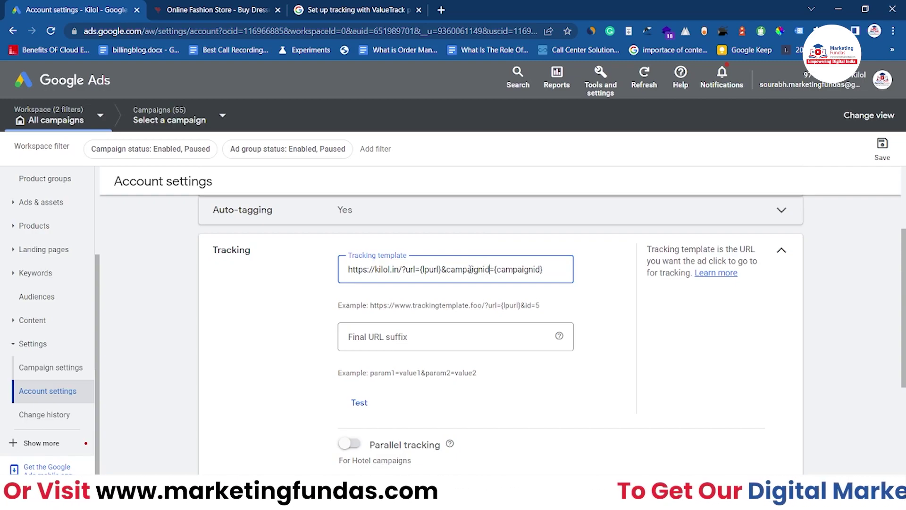
# - Highlight the ?url={lpurl}&campaignid={campaignid} part of the tracking template and select the whole URL
pyautogui.moveTo(548, 271); pyautogui.dragTo(402, 276)
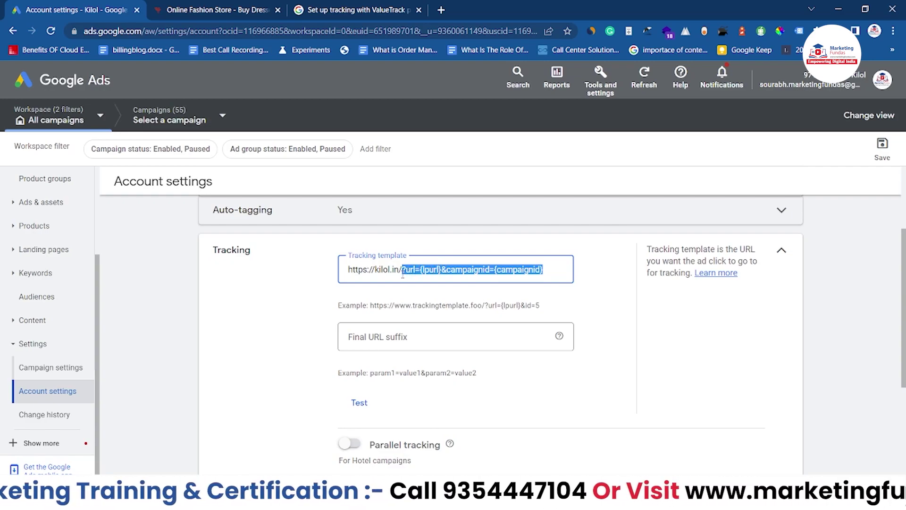
pyautogui.click(576, 307)
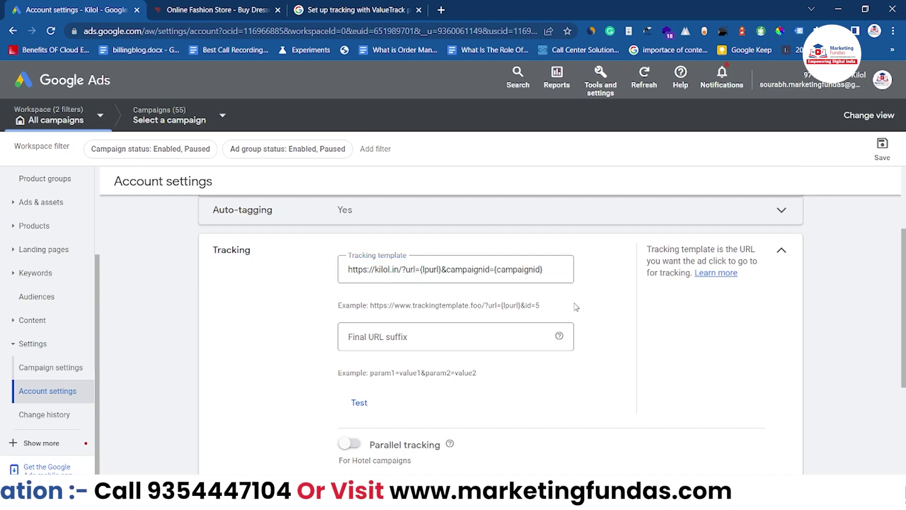
pyautogui.moveTo(545, 270); pyautogui.dragTo(350, 267)
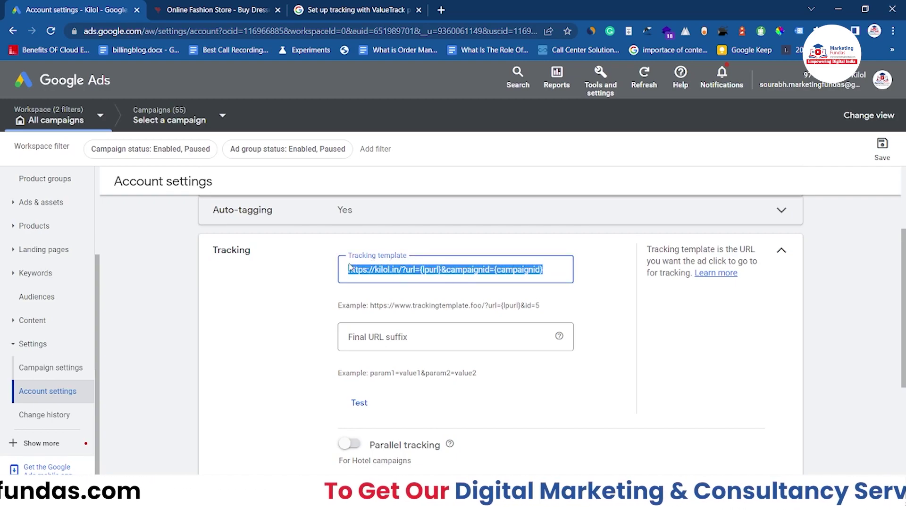
# - Switch to the ValueTrack help article and examine its parameter tables, highlighting {lpurl} for the beginning of a tracking template
pyautogui.click(357, 7)
pyautogui.scroll(10, 250, 237)
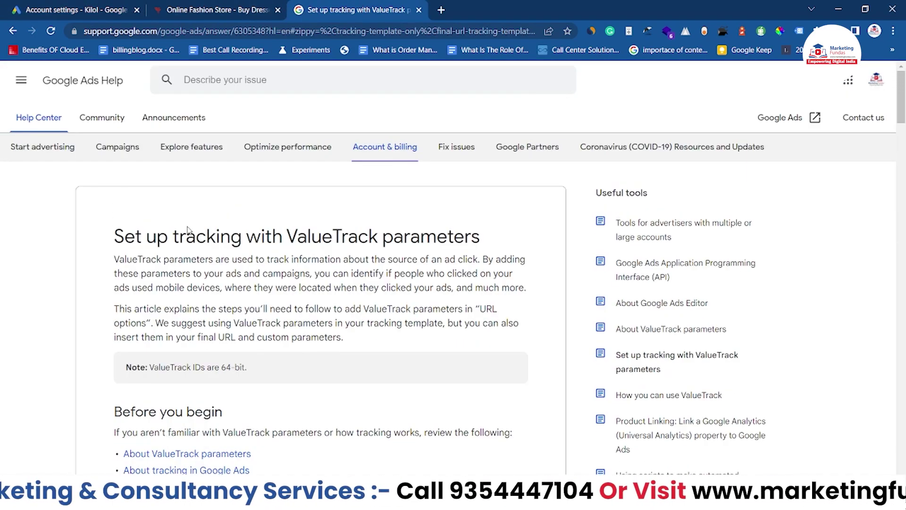
pyautogui.moveTo(247, 235); pyautogui.dragTo(465, 235)
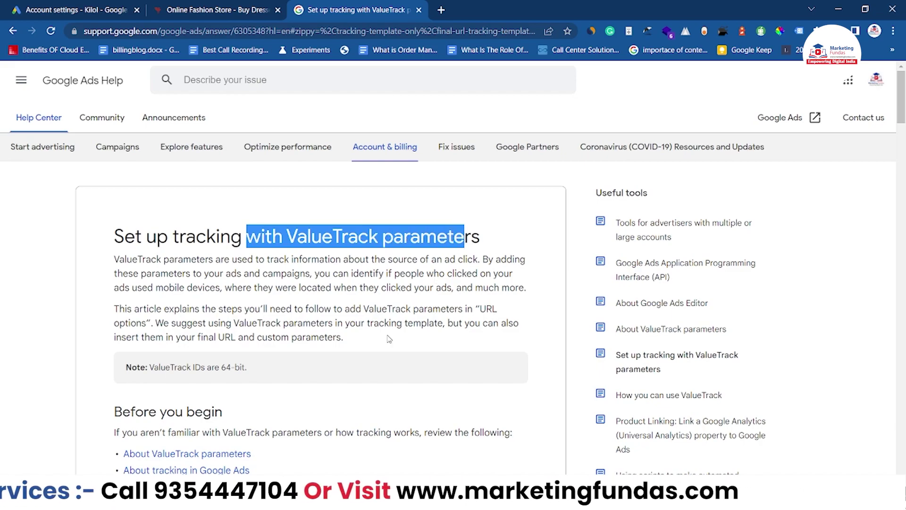
pyautogui.scroll(-12, 388, 338)
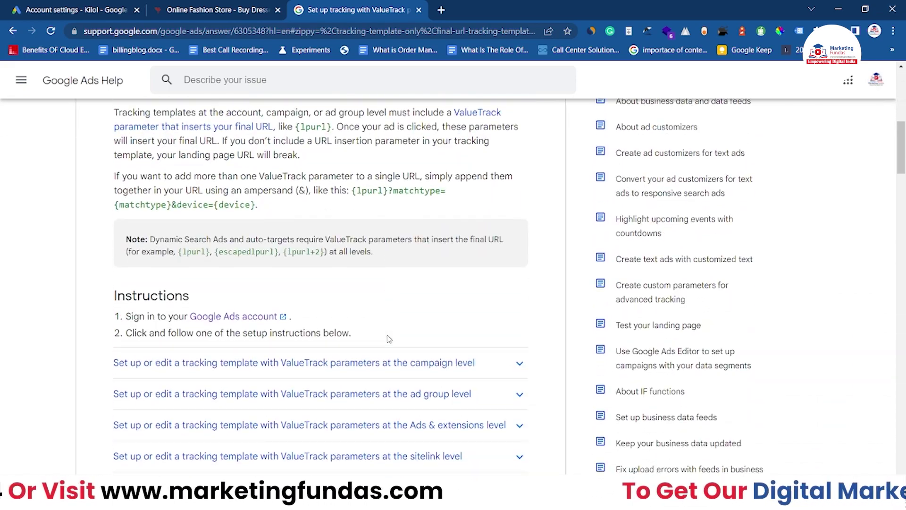
pyautogui.scroll(-6, 388, 339)
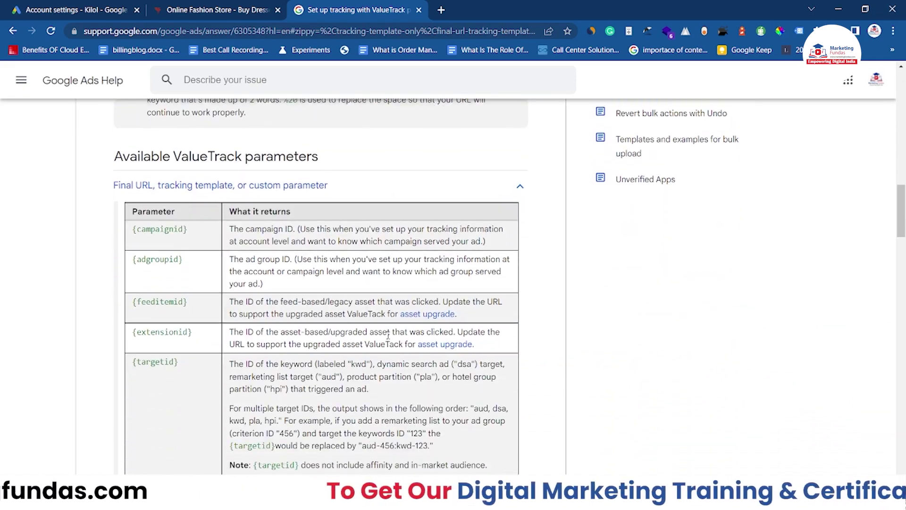
pyautogui.scroll(-14, 139, 329)
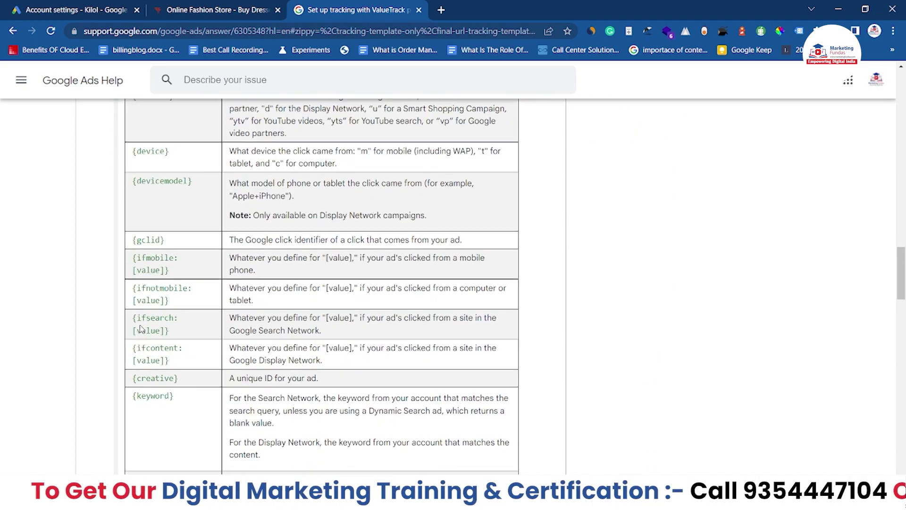
pyautogui.scroll(-10, 139, 329)
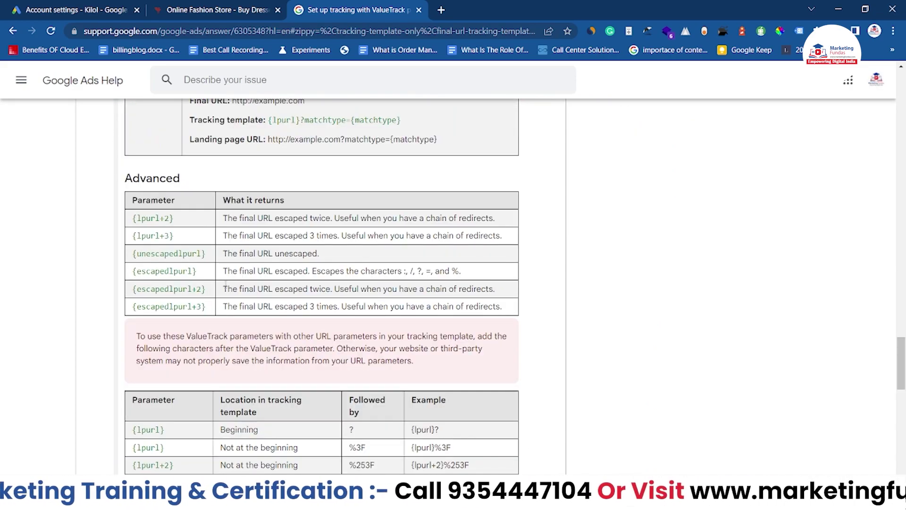
pyautogui.scroll(-7, 225, 283)
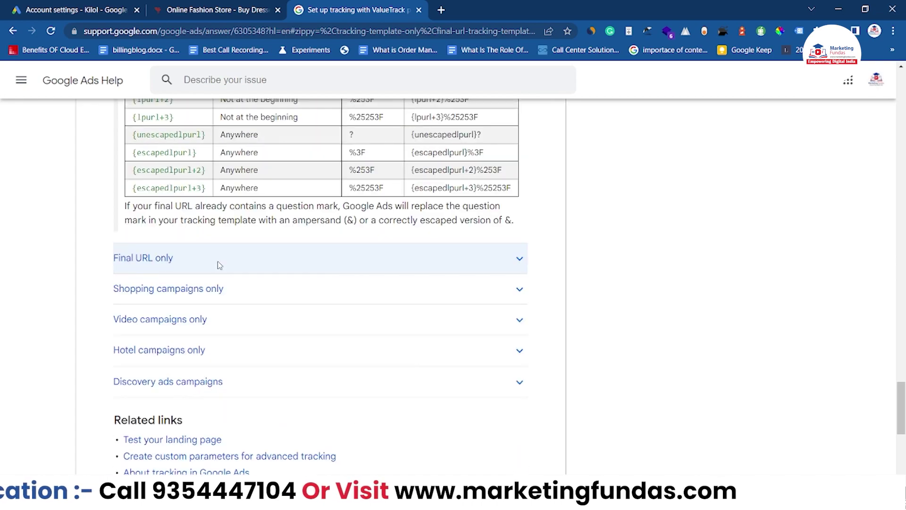
pyautogui.scroll(4, 333, 263)
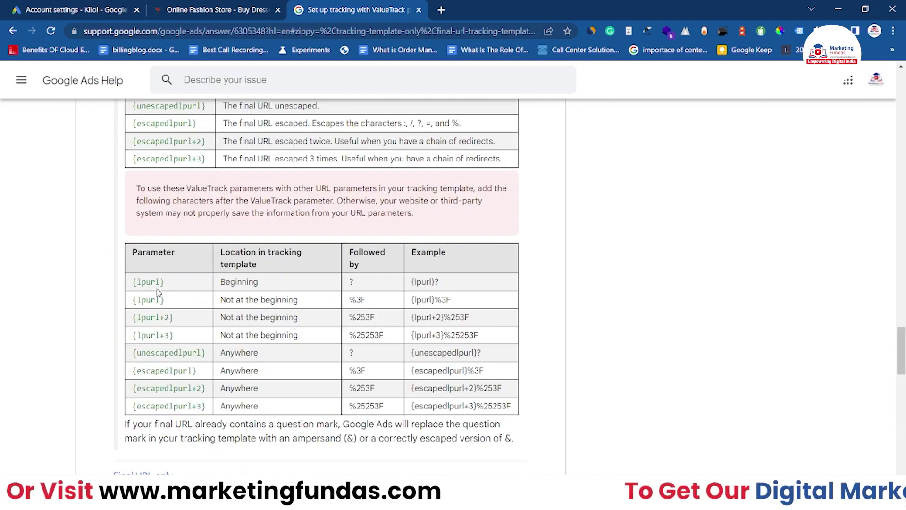
pyautogui.moveTo(132, 283); pyautogui.dragTo(161, 282)
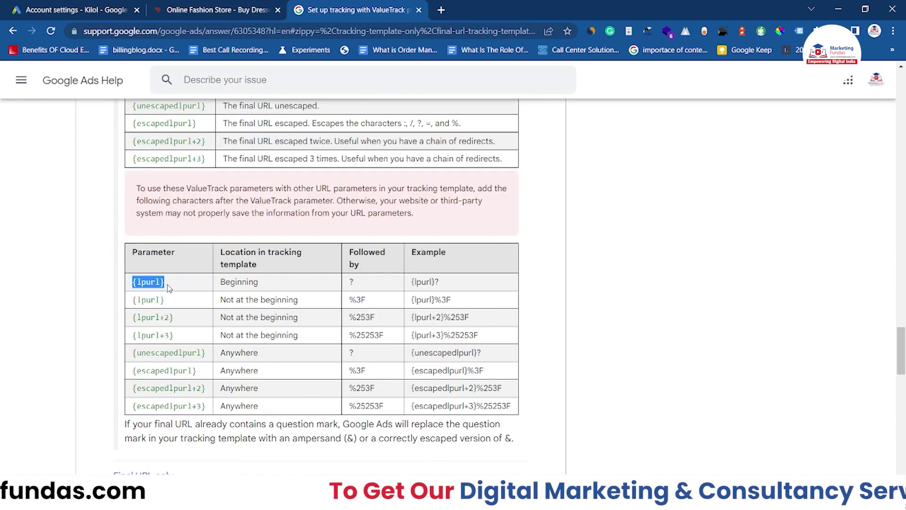
# - Review the help article's introduction, setup instructions for each level and the start of the available ValueTrack parameters table
pyautogui.scroll(10, 523, 229)
pyautogui.scroll(10, 523, 230)
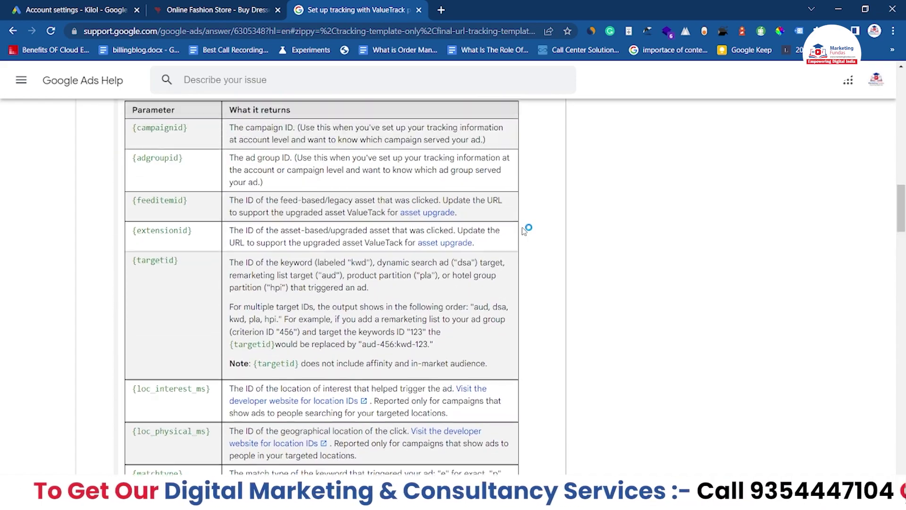
pyautogui.scroll(3, 524, 230)
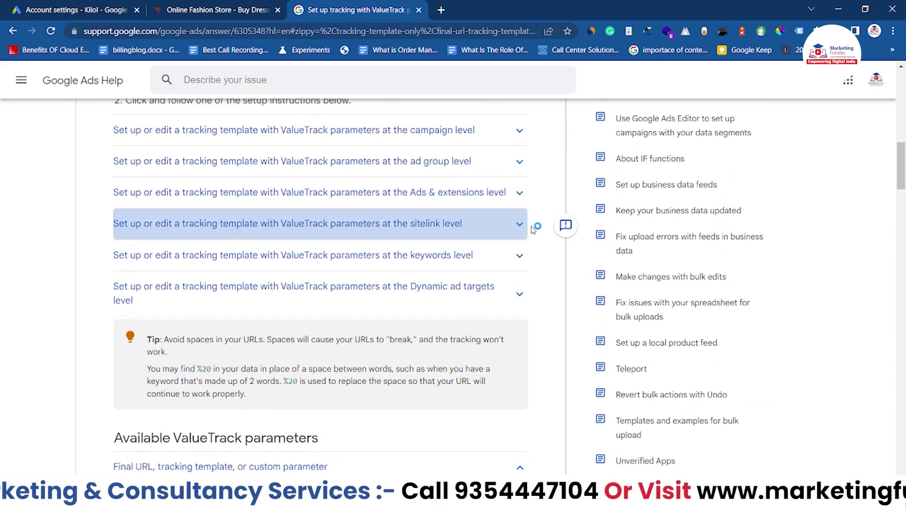
pyautogui.scroll(10, 533, 229)
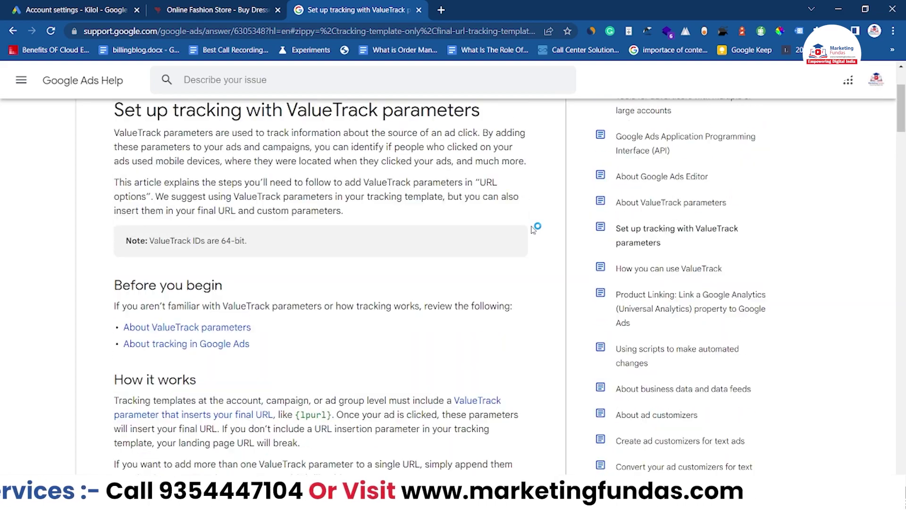
pyautogui.scroll(1, 533, 229)
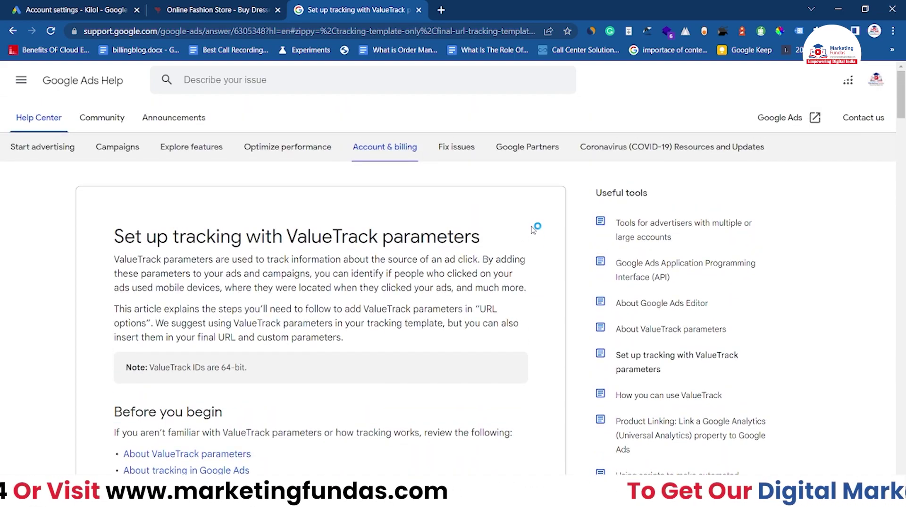
pyautogui.scroll(-7, 533, 229)
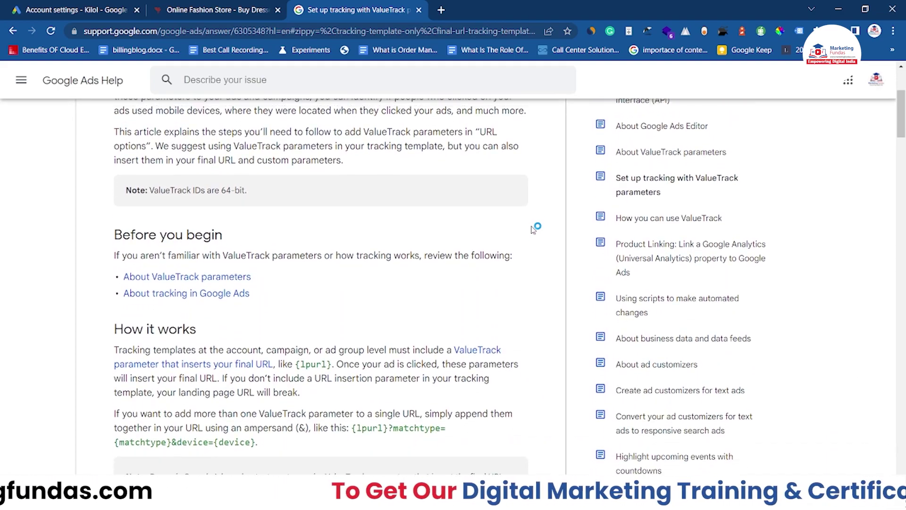
pyautogui.scroll(-6, 533, 230)
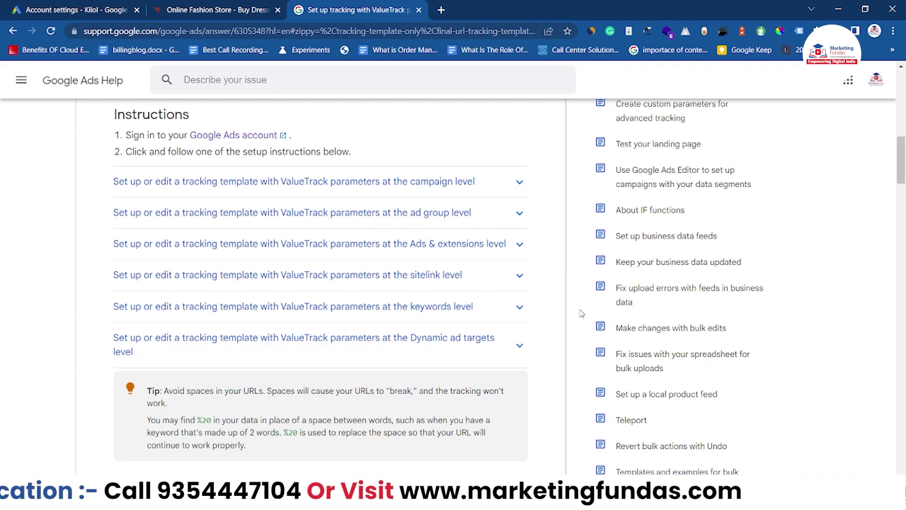
pyautogui.scroll(-6, 582, 313)
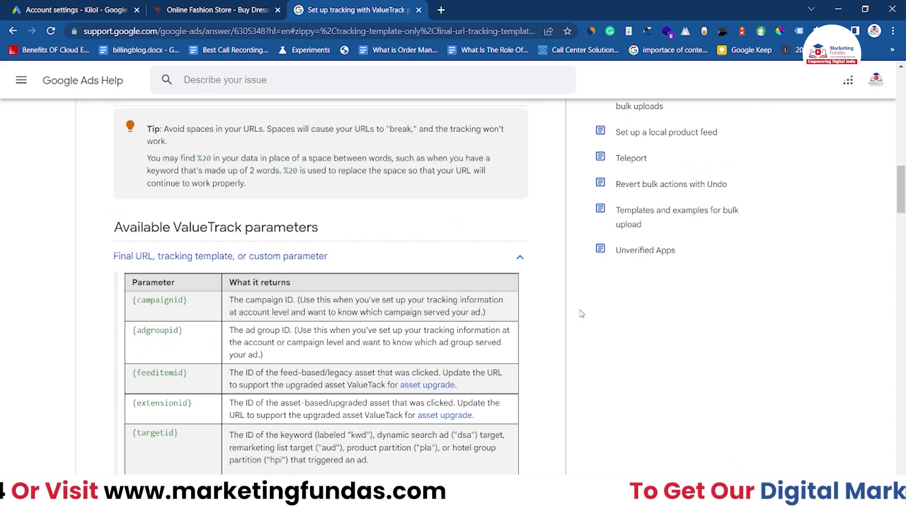